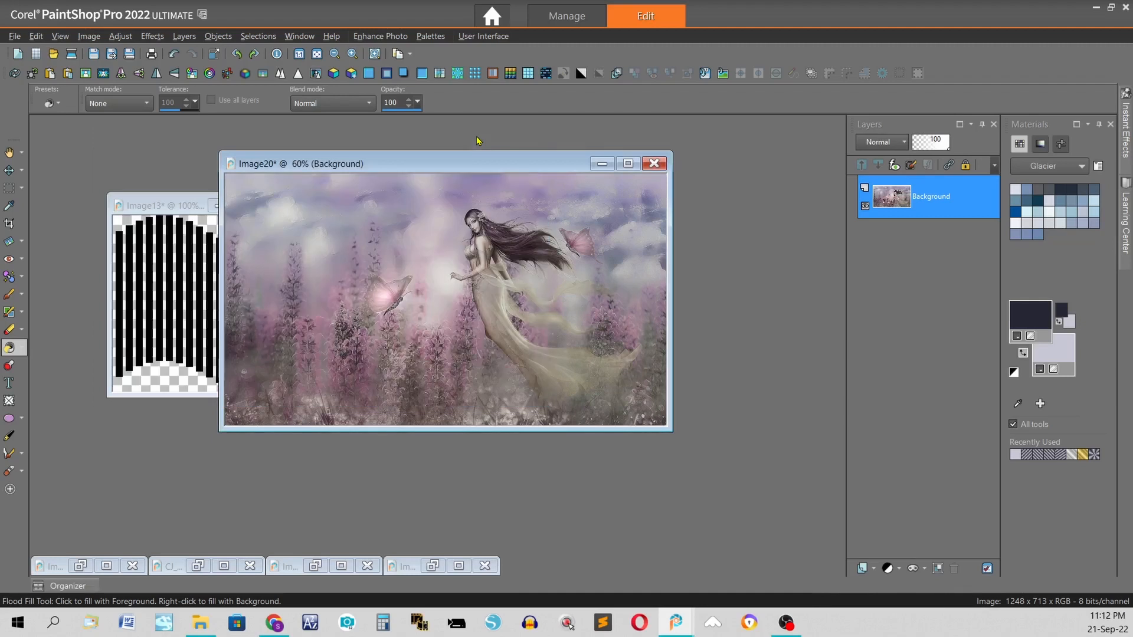
- Separate the fantasy scene and striped shape image windows, and minimise the striped shape image
drag(465, 172, 640, 166)
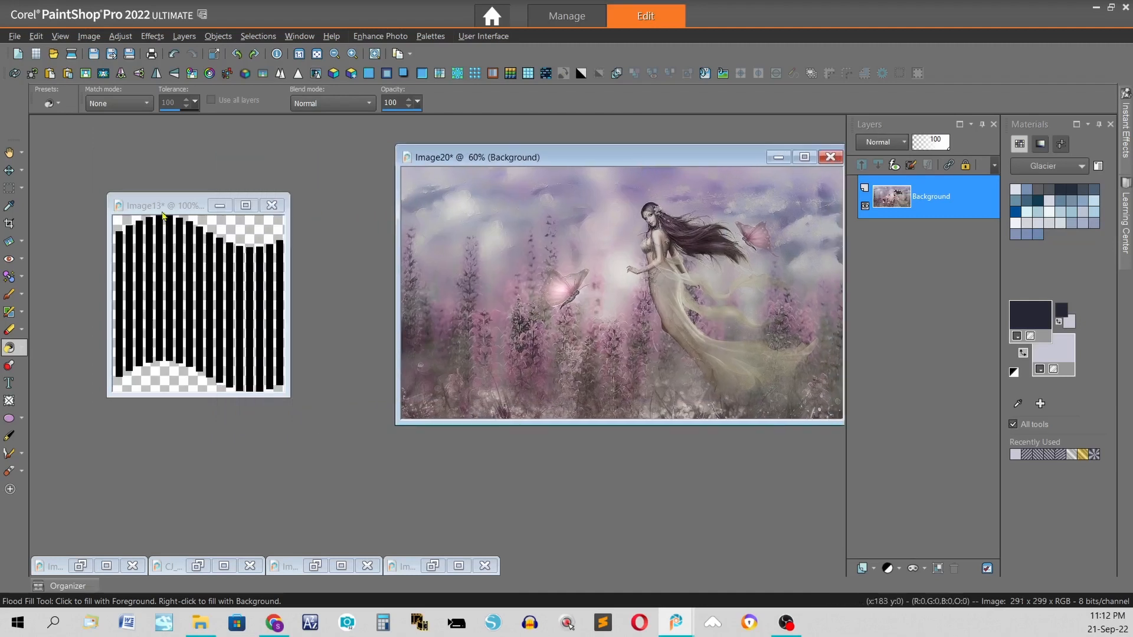
drag(165, 208, 150, 189)
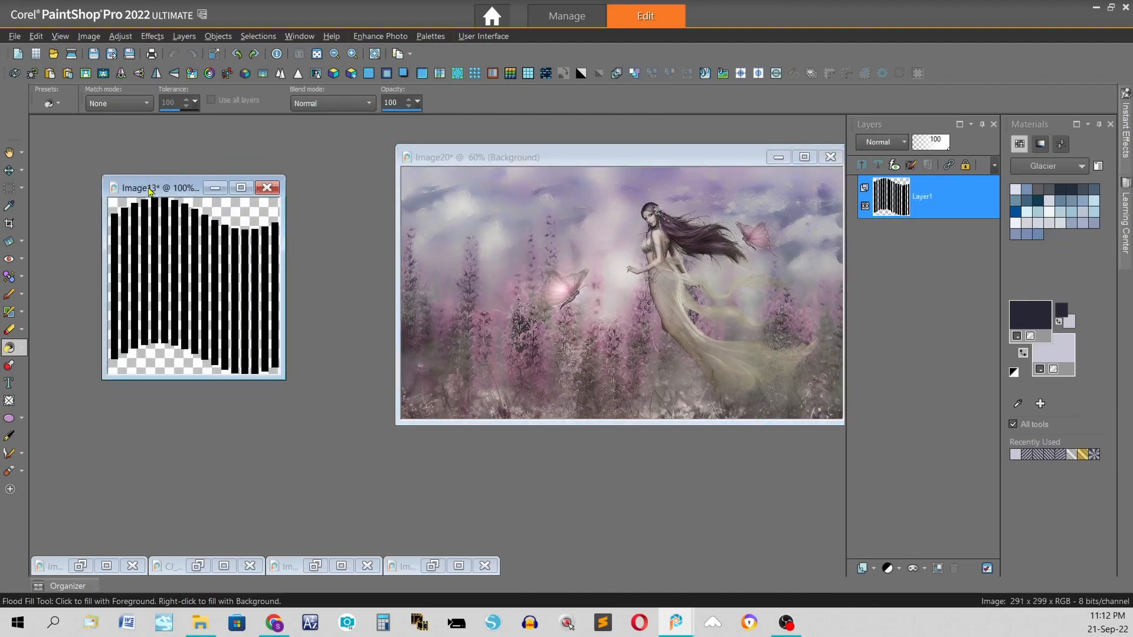
click(215, 187)
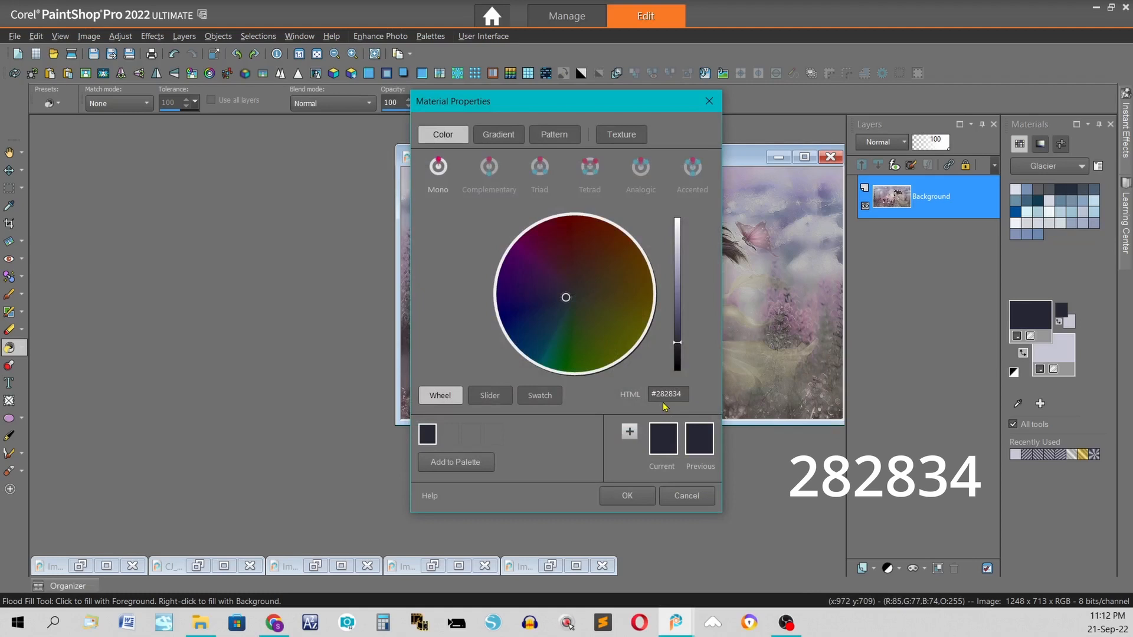
- Set the foreground colour to #282834 and the background colour to #c7c8d5
click(630, 497)
click(1063, 356)
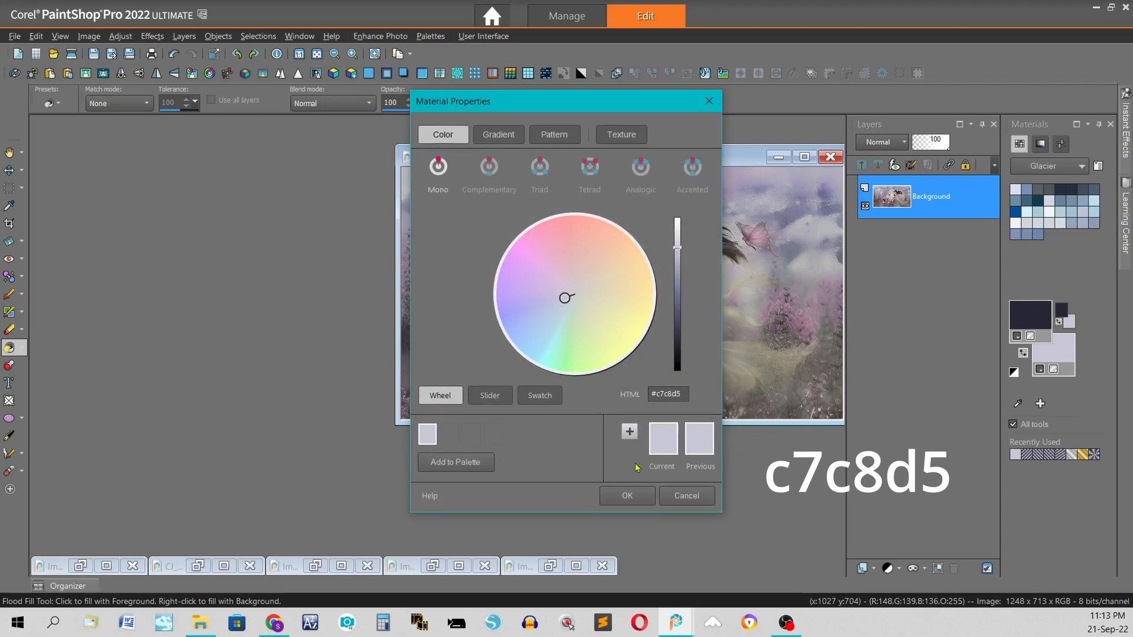
click(627, 496)
- Make a custom rectangular selection on the fantasy scene with top 250, left 0, right 710 and bottom 650
drag(580, 163, 423, 167)
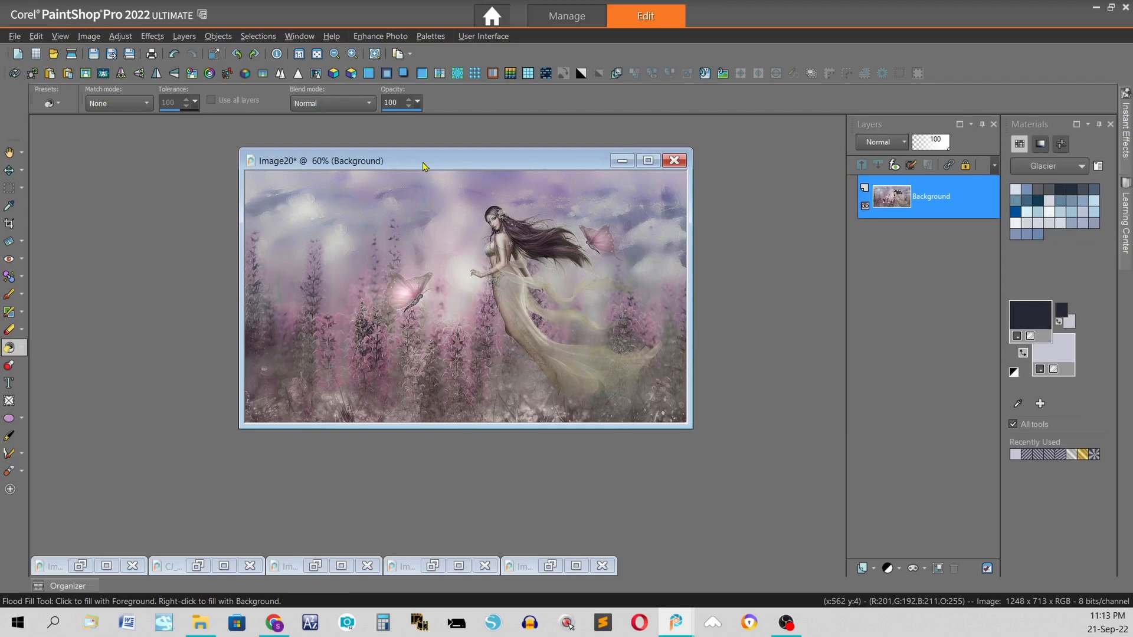
click(22, 187)
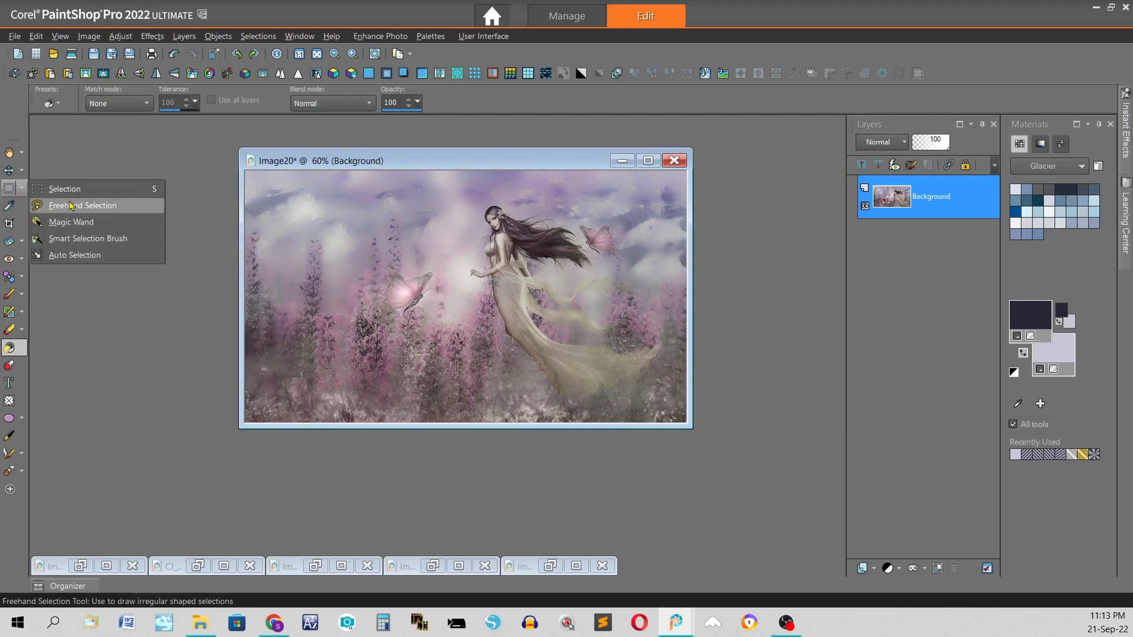
click(56, 189)
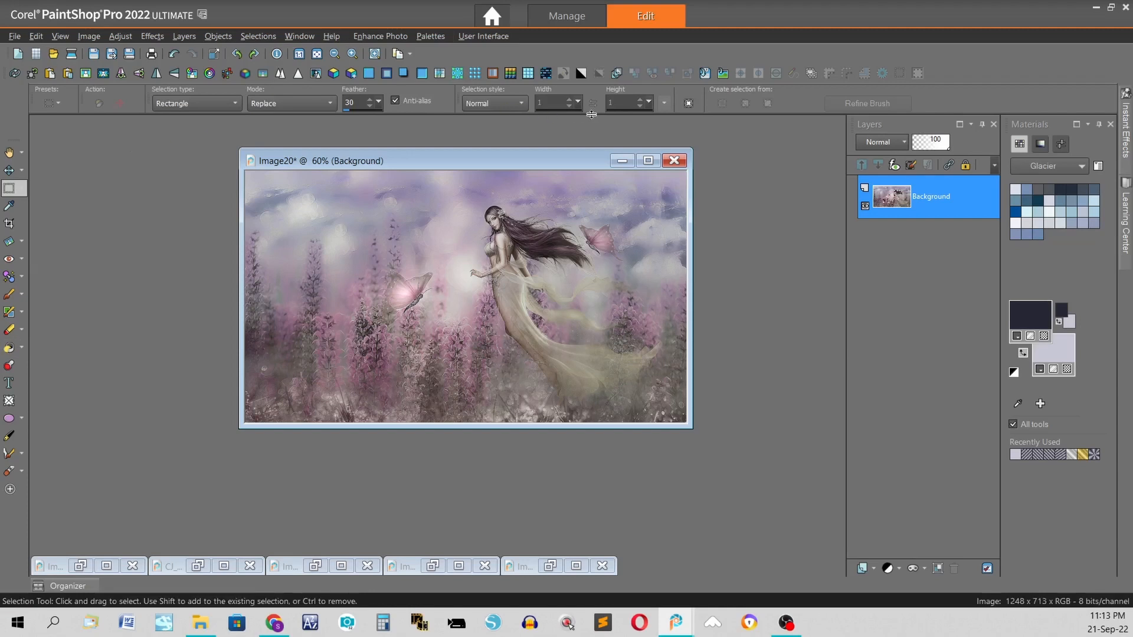
click(688, 105)
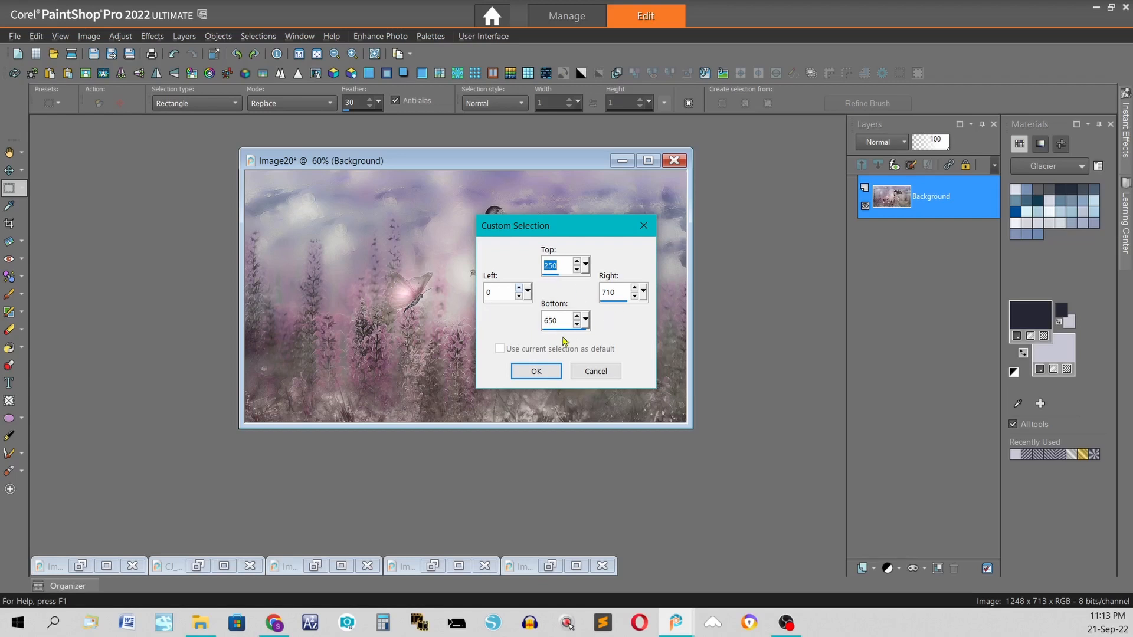
click(536, 369)
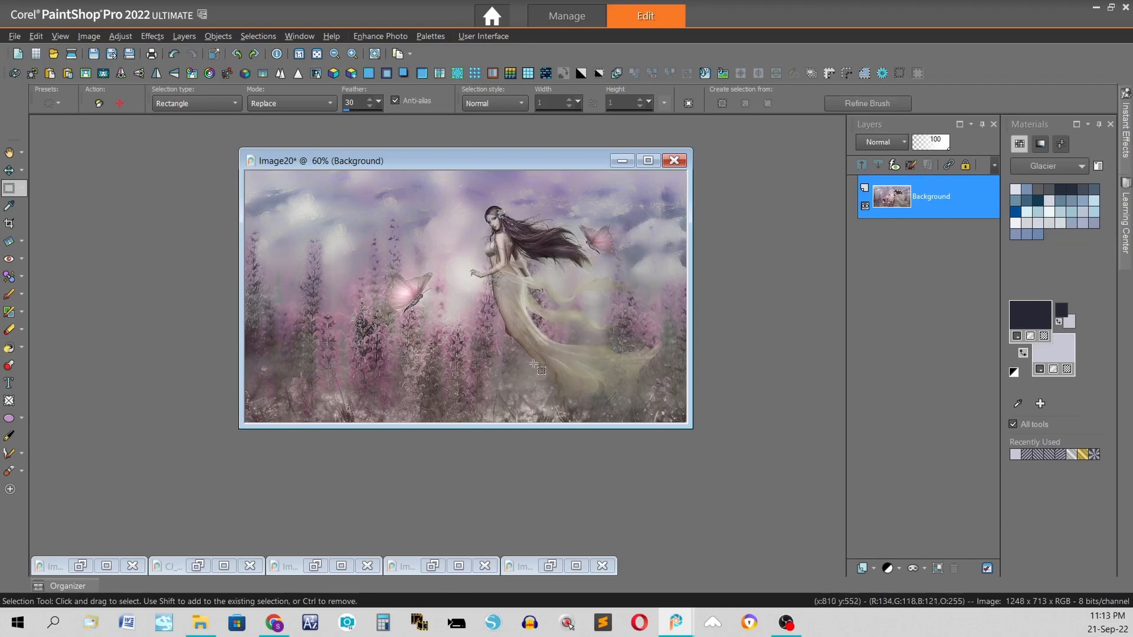
- Crop the fantasy scene image to the rectangular selection
scroll(424, 164, up, 1)
drag(424, 165, 376, 149)
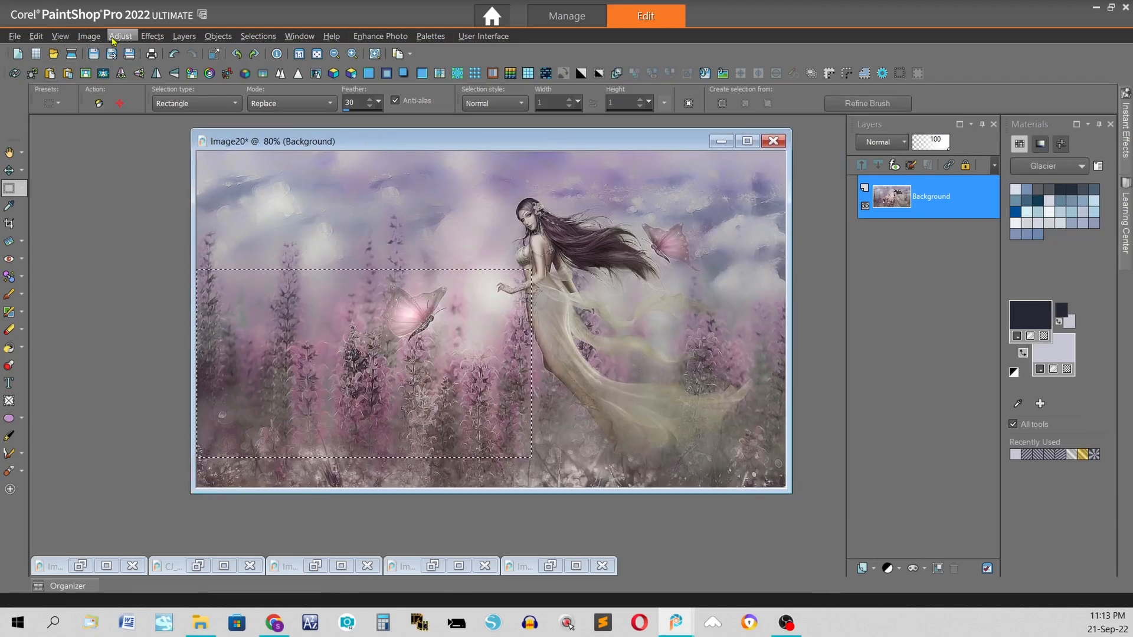
click(89, 37)
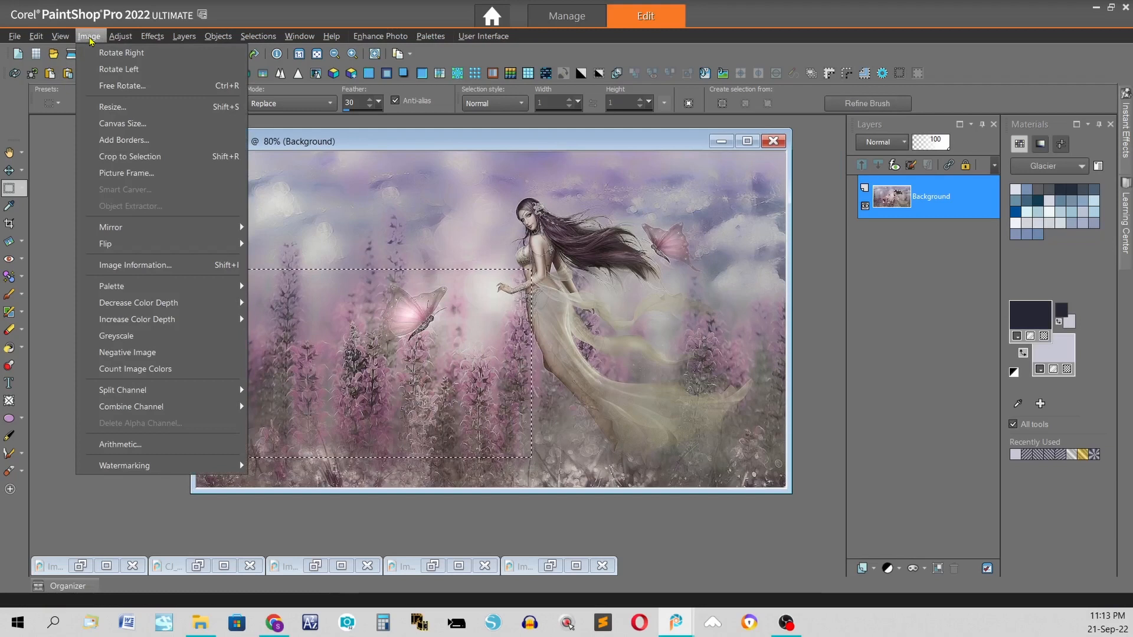
click(129, 158)
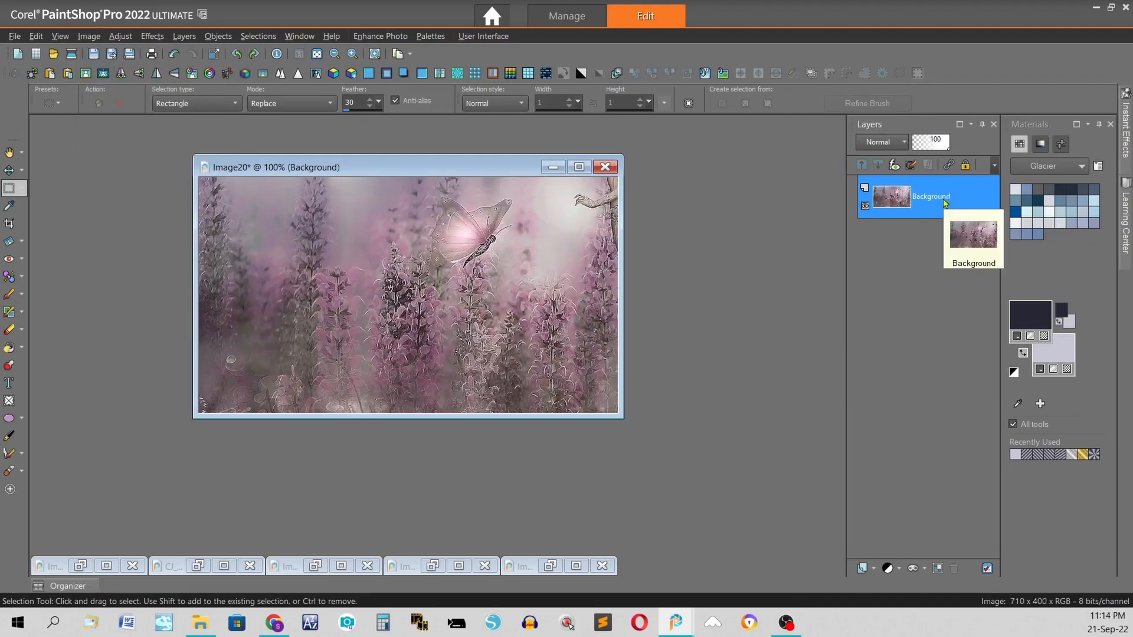
- Promote the cropped image's background to a raster layer and select it all, contracting the selection by 30 pixels
right_click(934, 204)
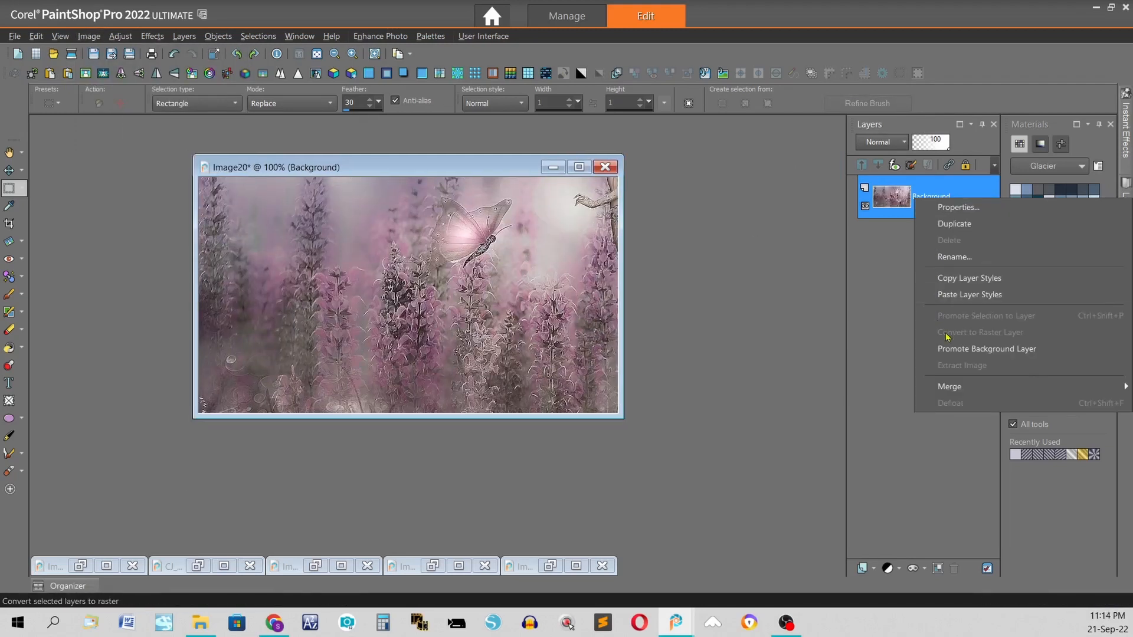
click(987, 352)
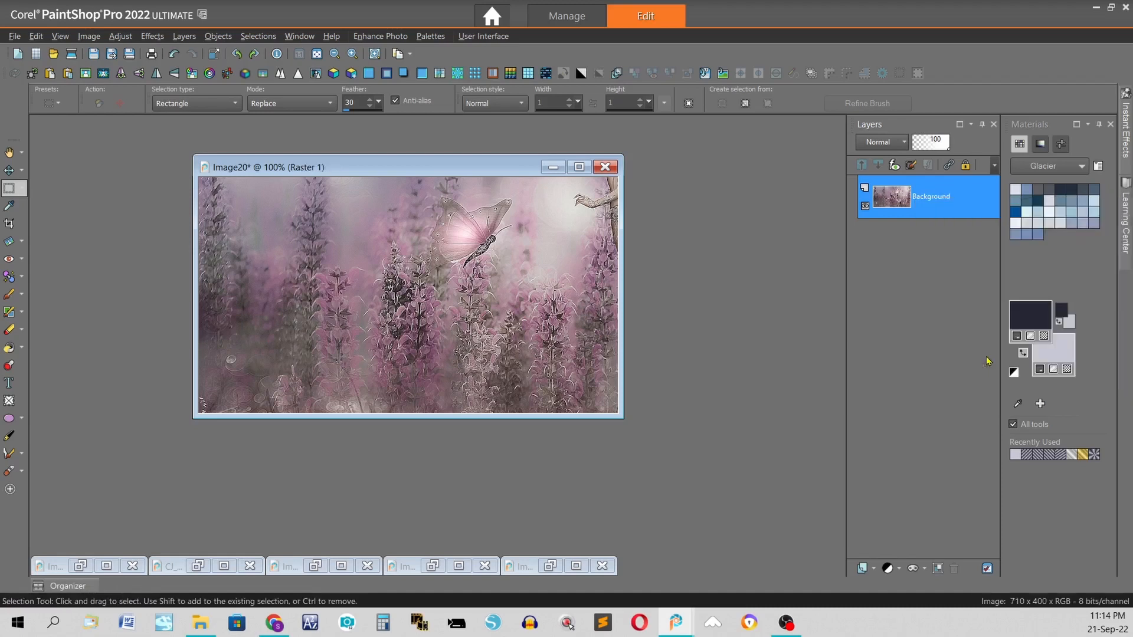
click(812, 80)
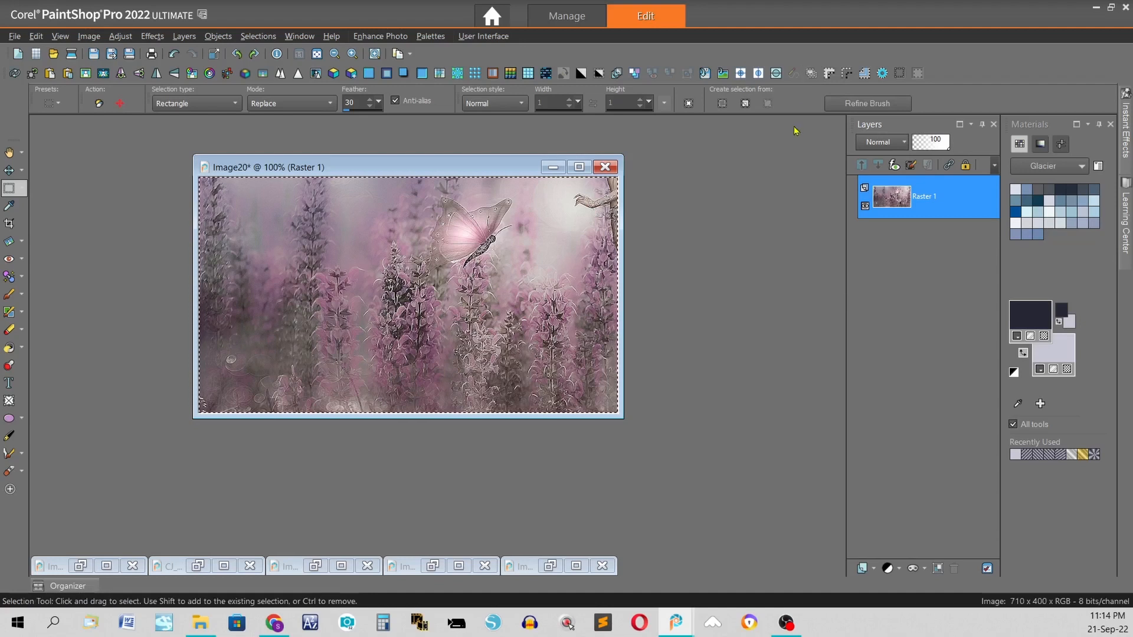
click(848, 76)
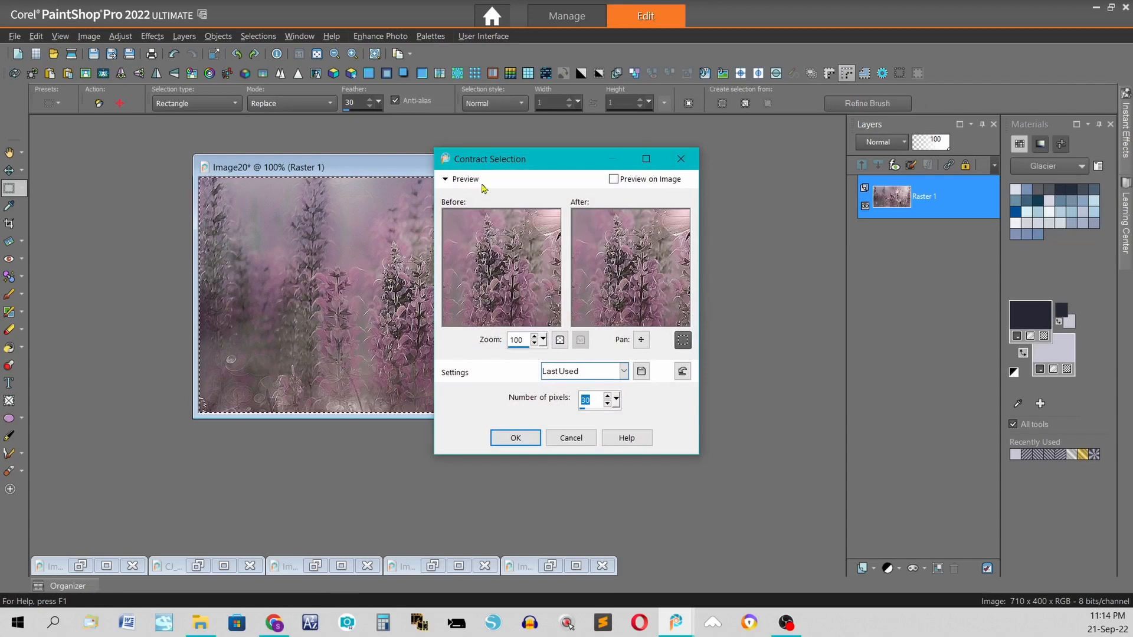
click(515, 437)
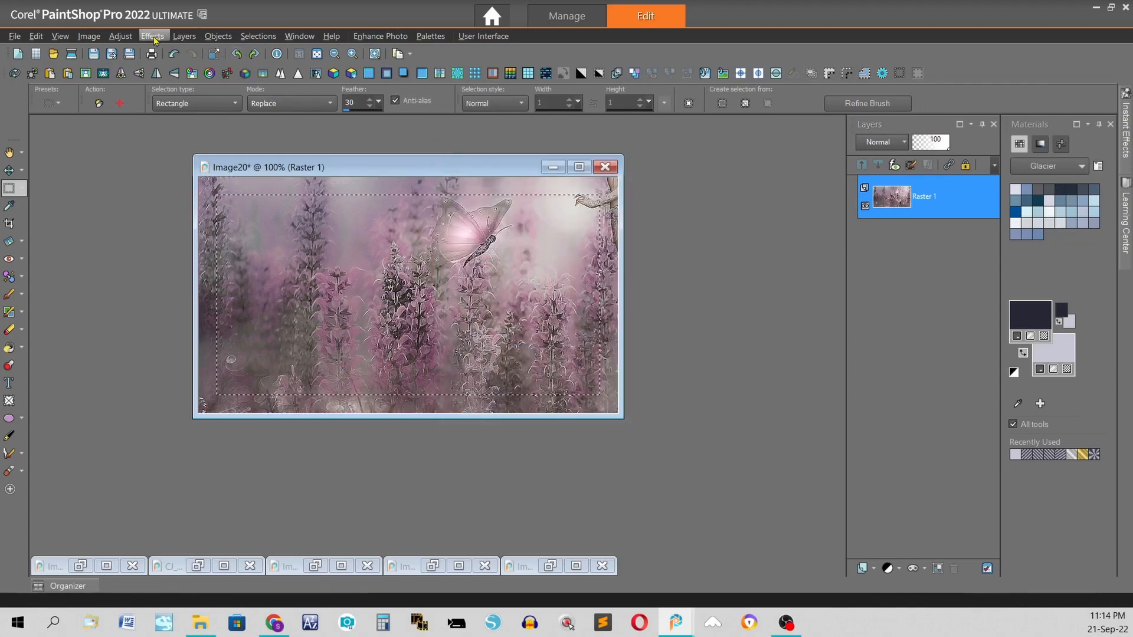
- Feather the contracted selection by 30
click(258, 36)
mouse_move(283, 152)
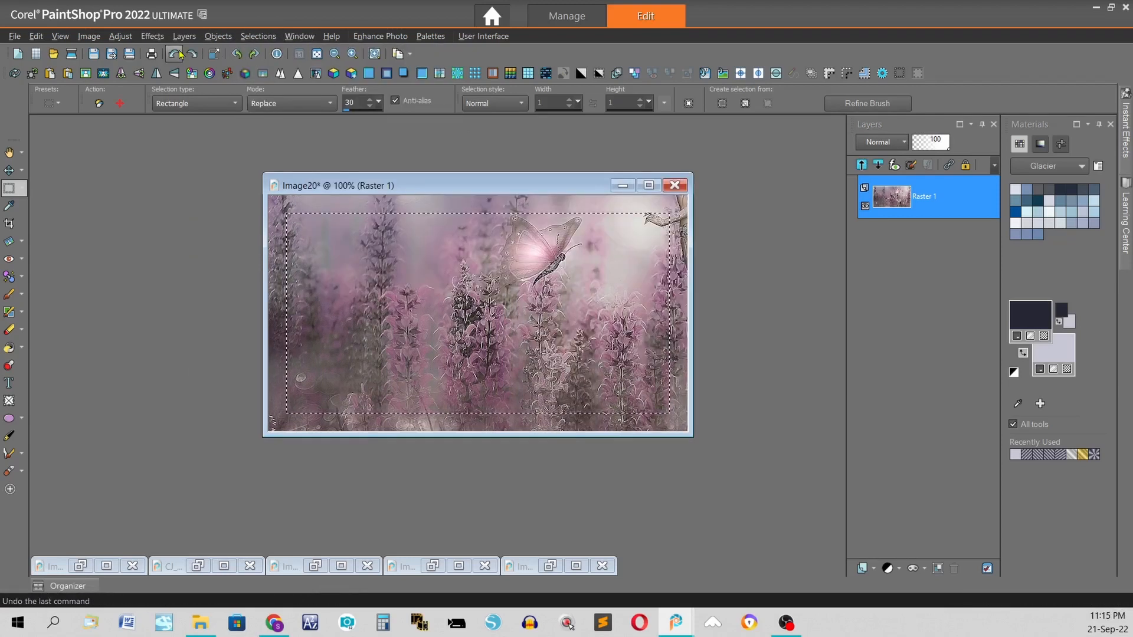
click(264, 36)
mouse_move(296, 141)
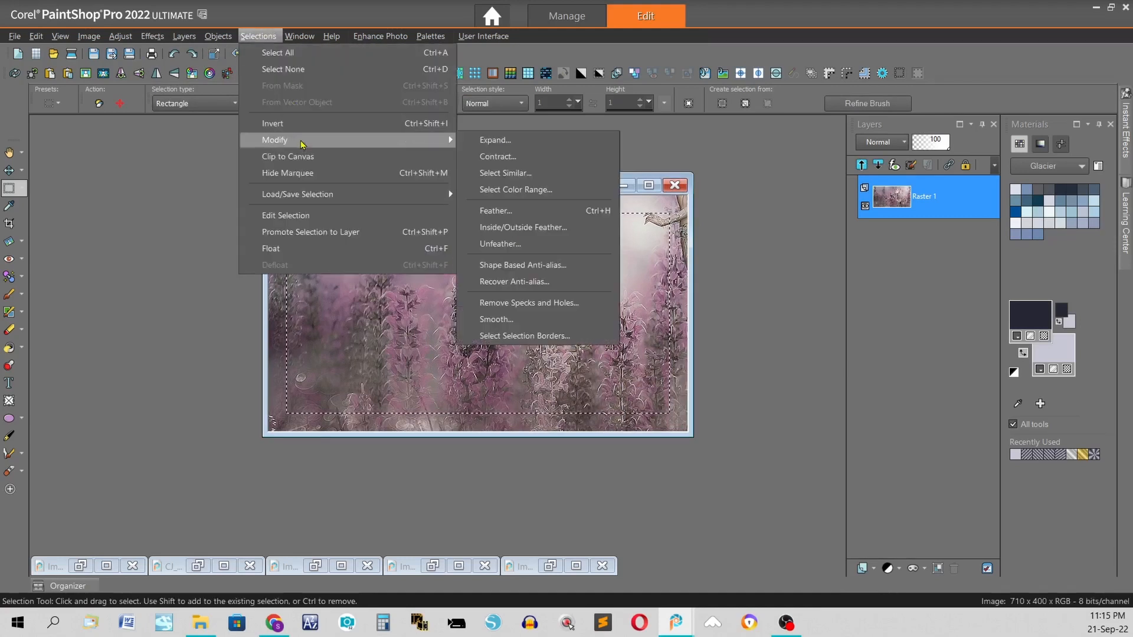
click(572, 211)
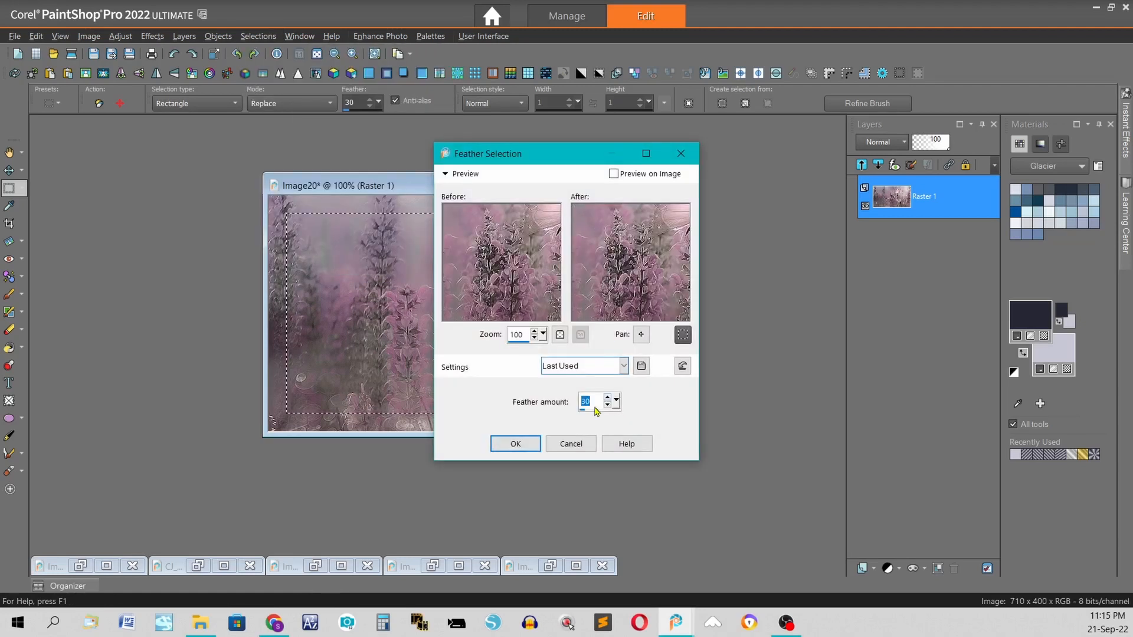
click(515, 443)
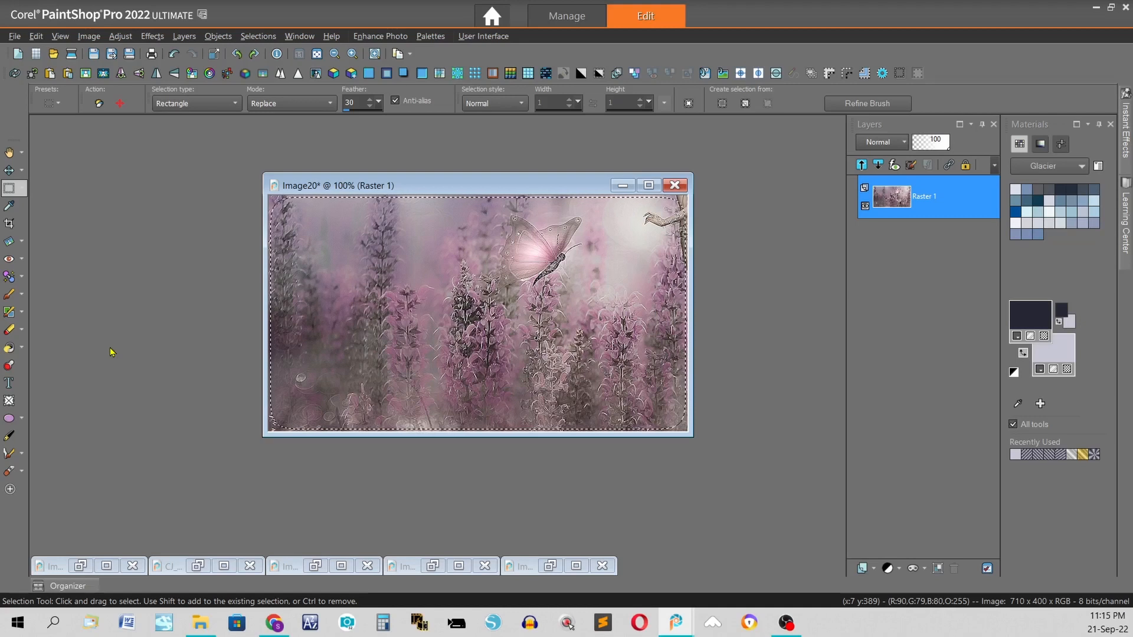
- Paste the feathered selection as a new image and close the cropped source image
key(ctrl+d)
key(ctrl+a)
right_click(92, 180)
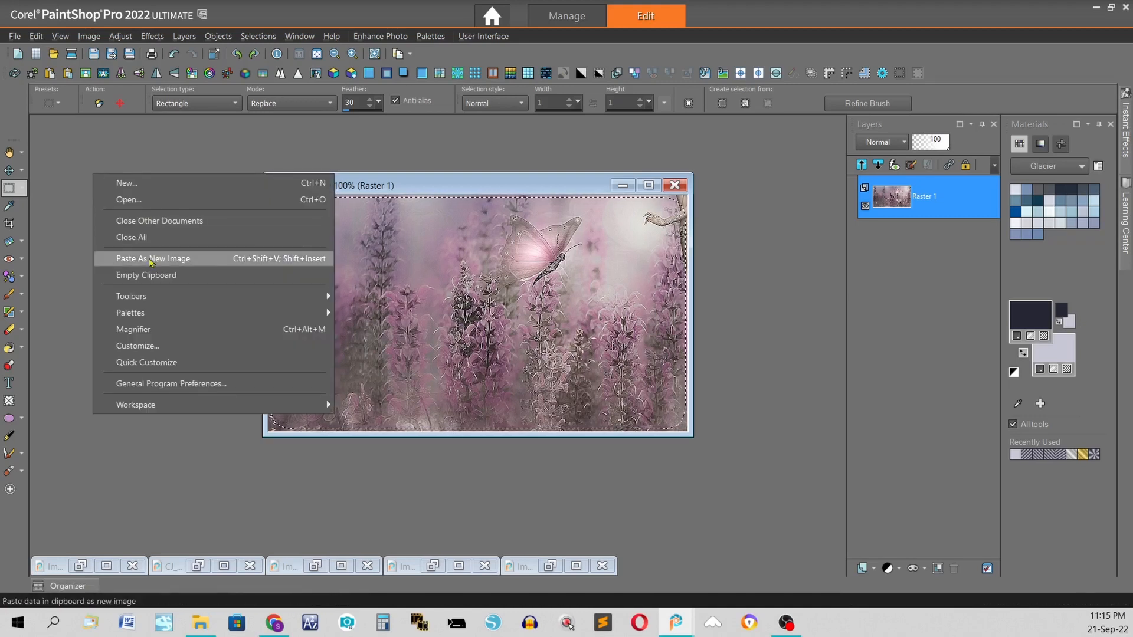
click(152, 259)
click(674, 186)
drag(439, 244, 576, 179)
- Add a raster layer filled with the background colour #c7c8d5 and place it beneath the feathered flower layer
click(862, 569)
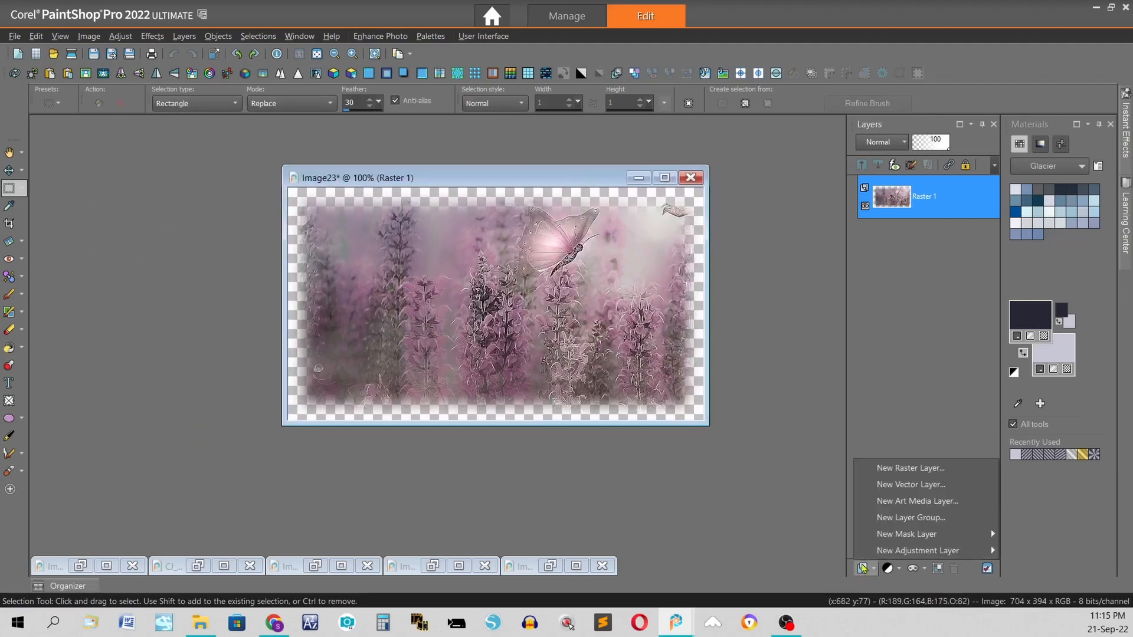
click(909, 470)
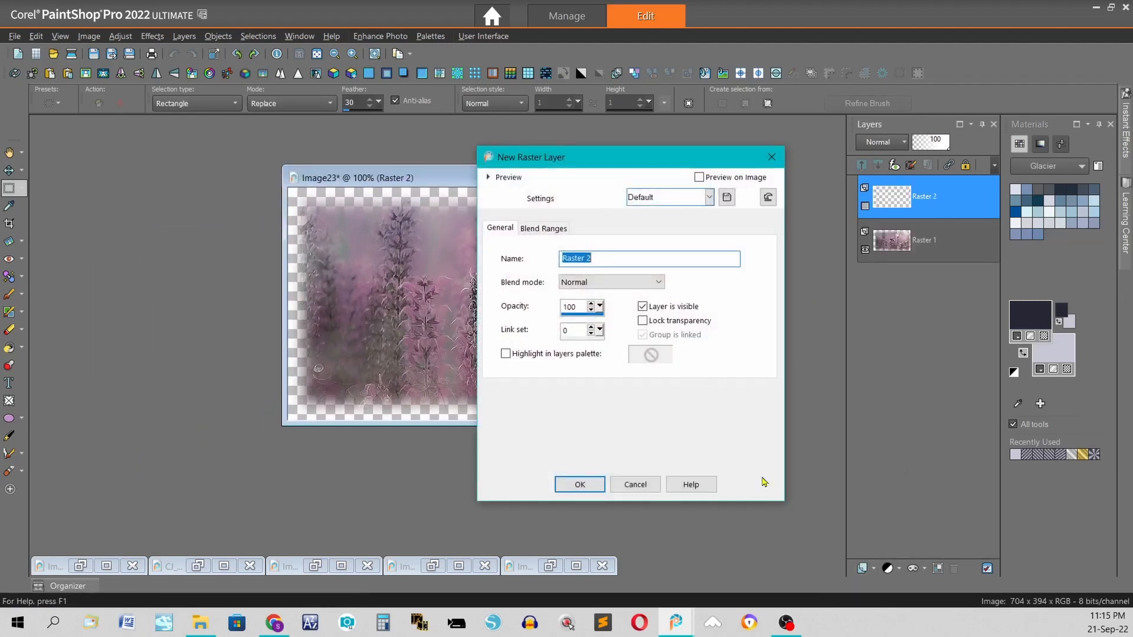
click(602, 485)
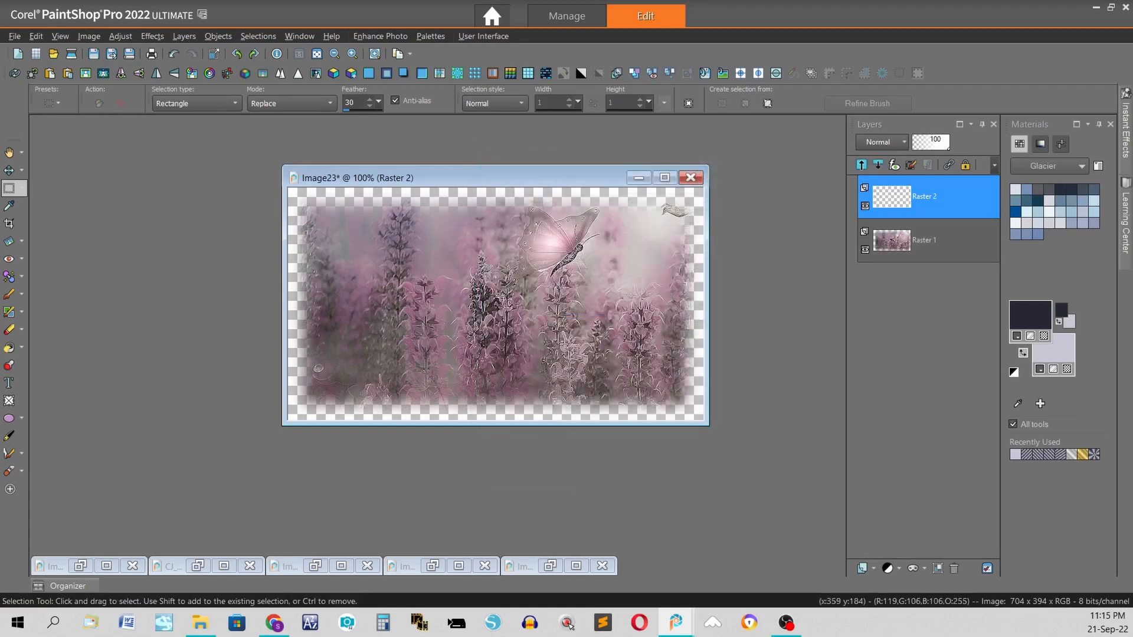
key(f)
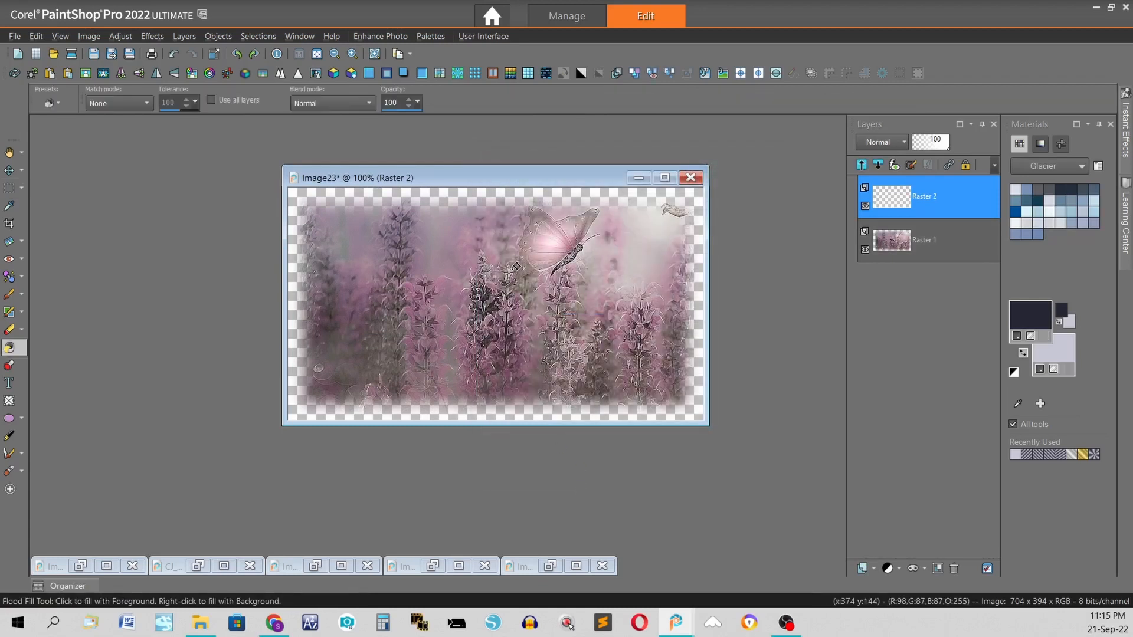
right_click(508, 271)
drag(938, 196, 931, 259)
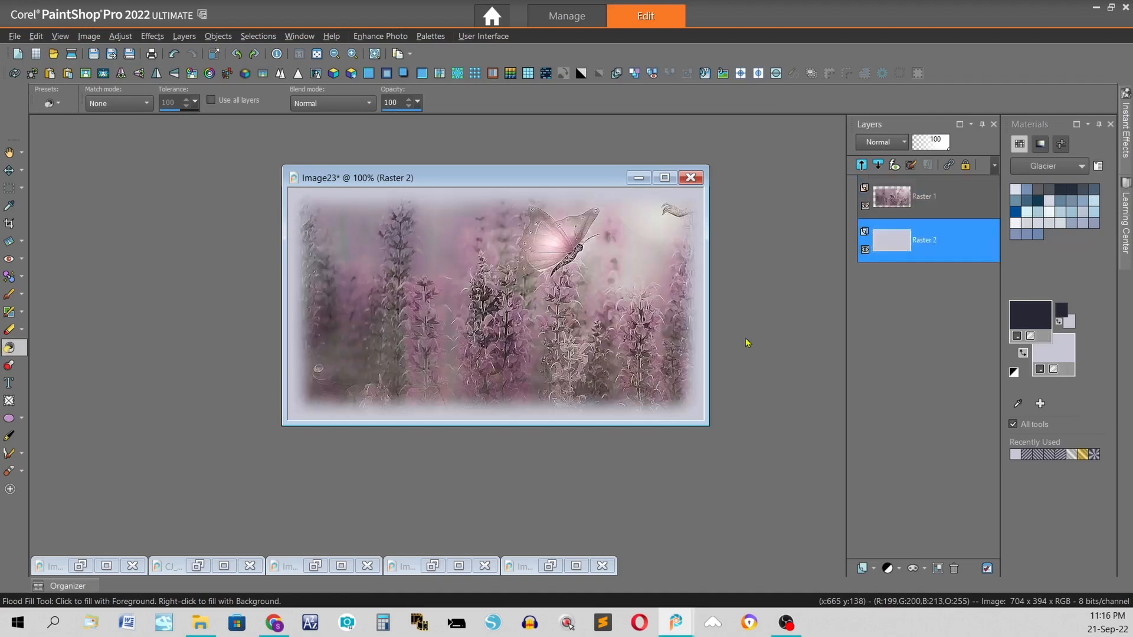
- Set the feathered flower layer's opacity to 35 and merge the image's layers
click(928, 201)
right_click(930, 202)
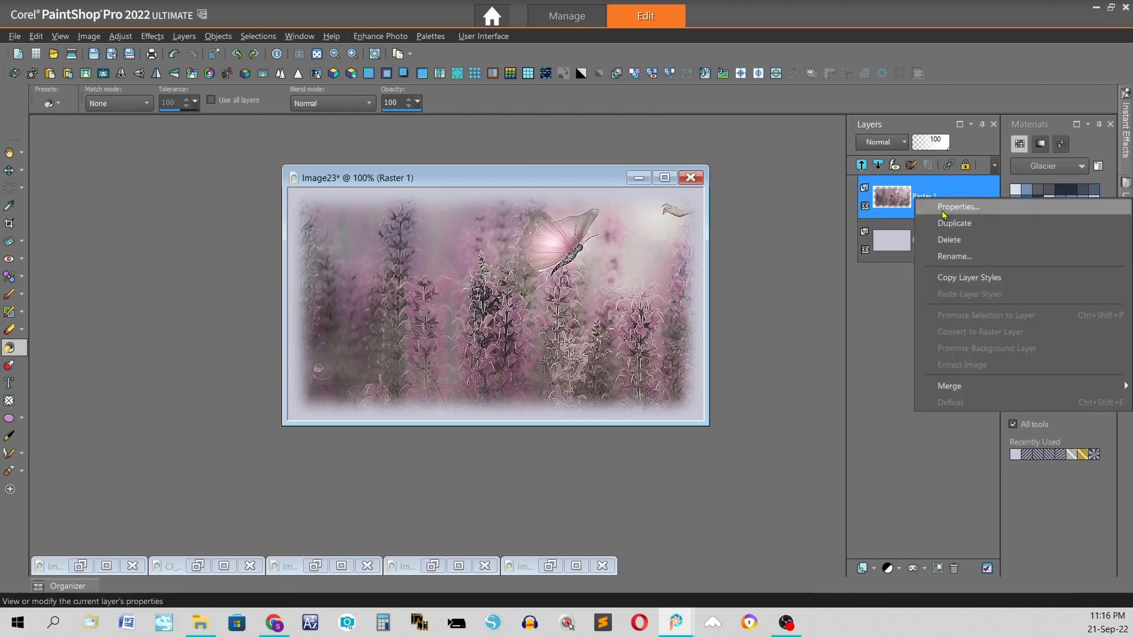
click(943, 208)
double_click(804, 380)
text(35)
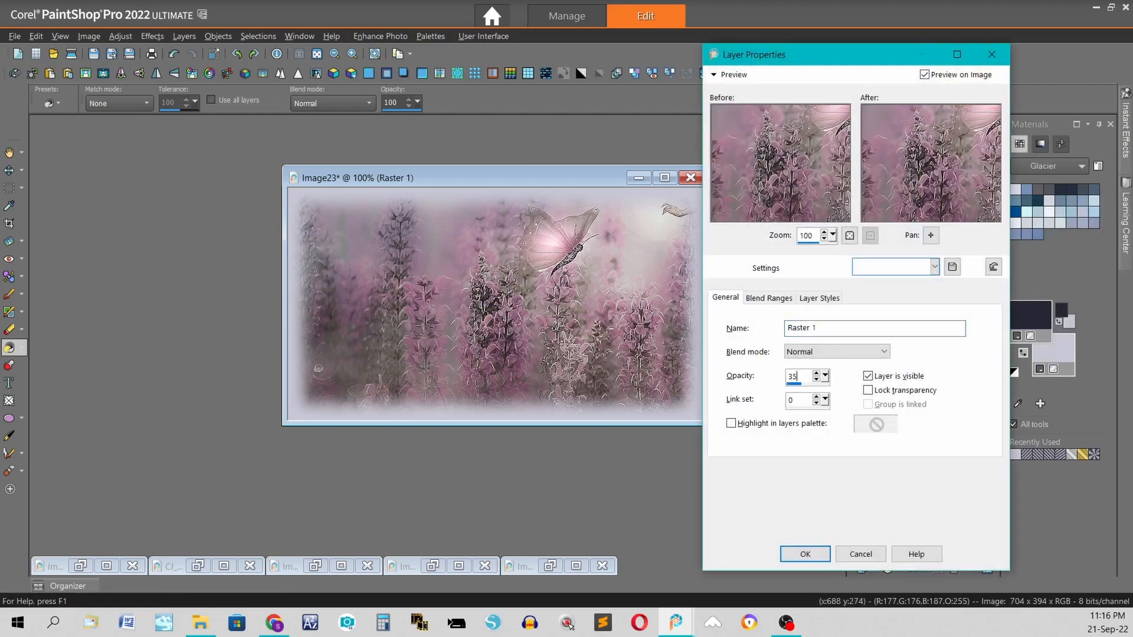
key(Return)
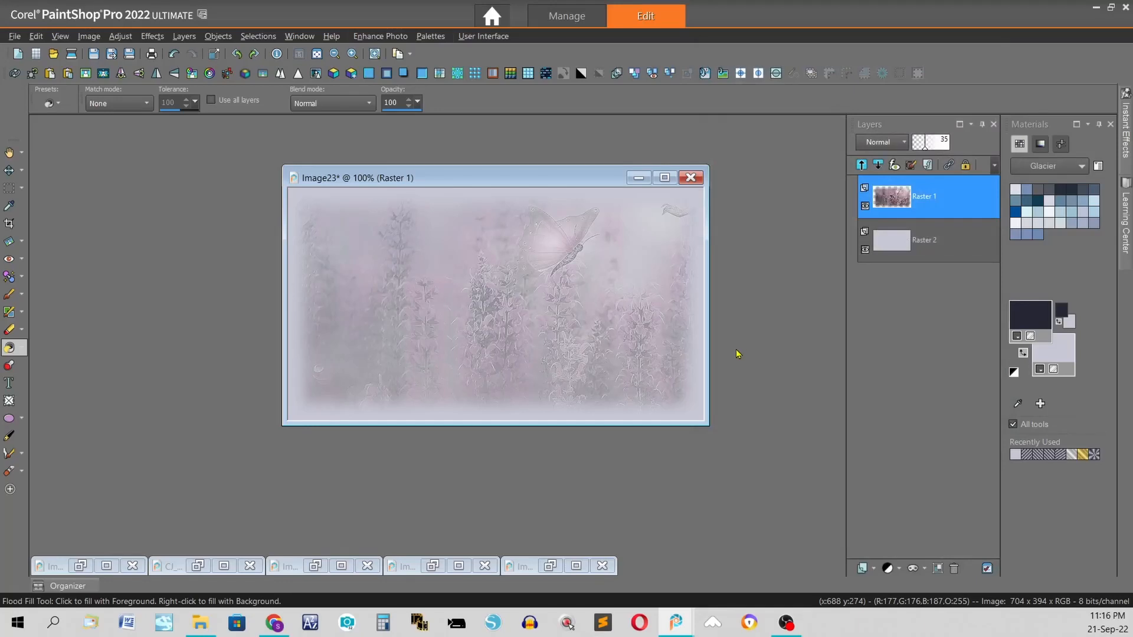
click(654, 81)
- Restore the minimised full fantasy scene and striped shape images, and make the full scene the active image
click(433, 566)
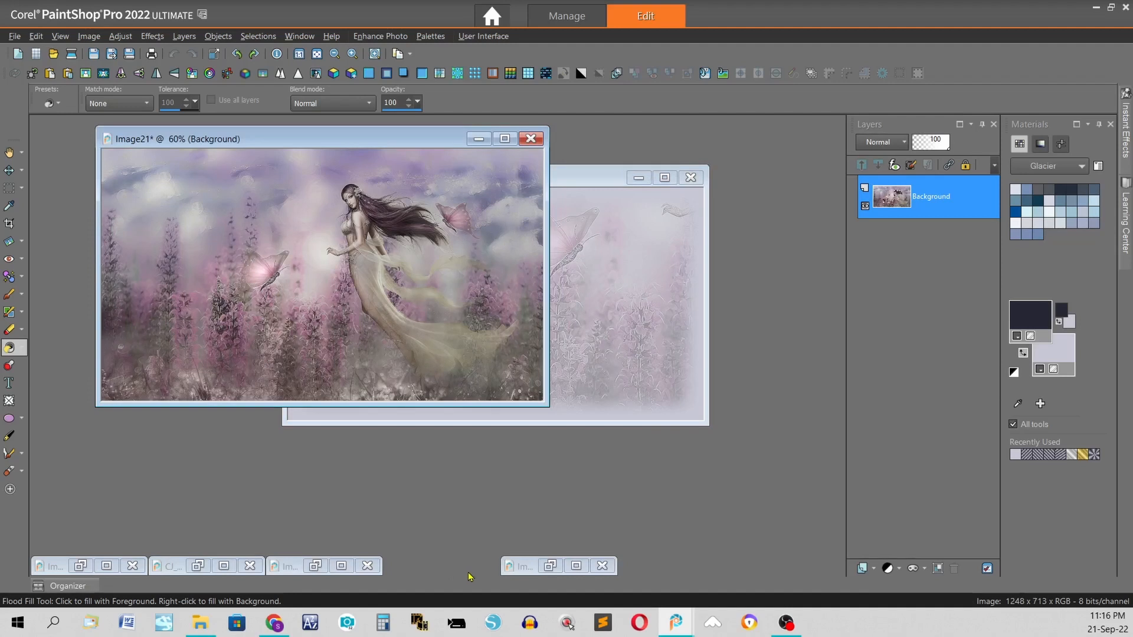
click(550, 565)
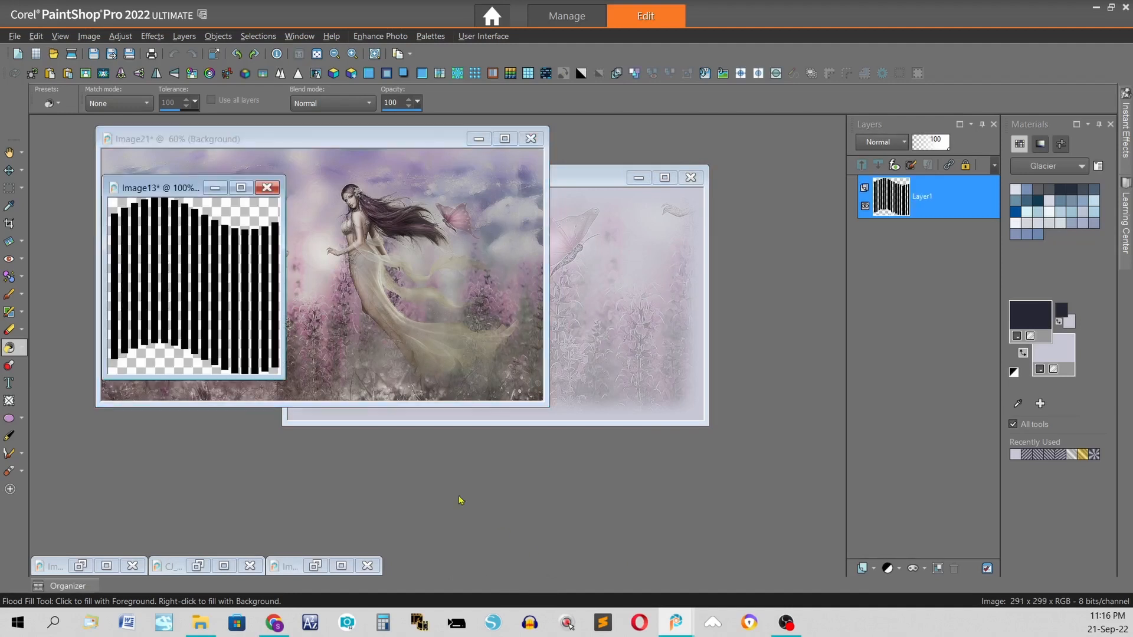
click(261, 139)
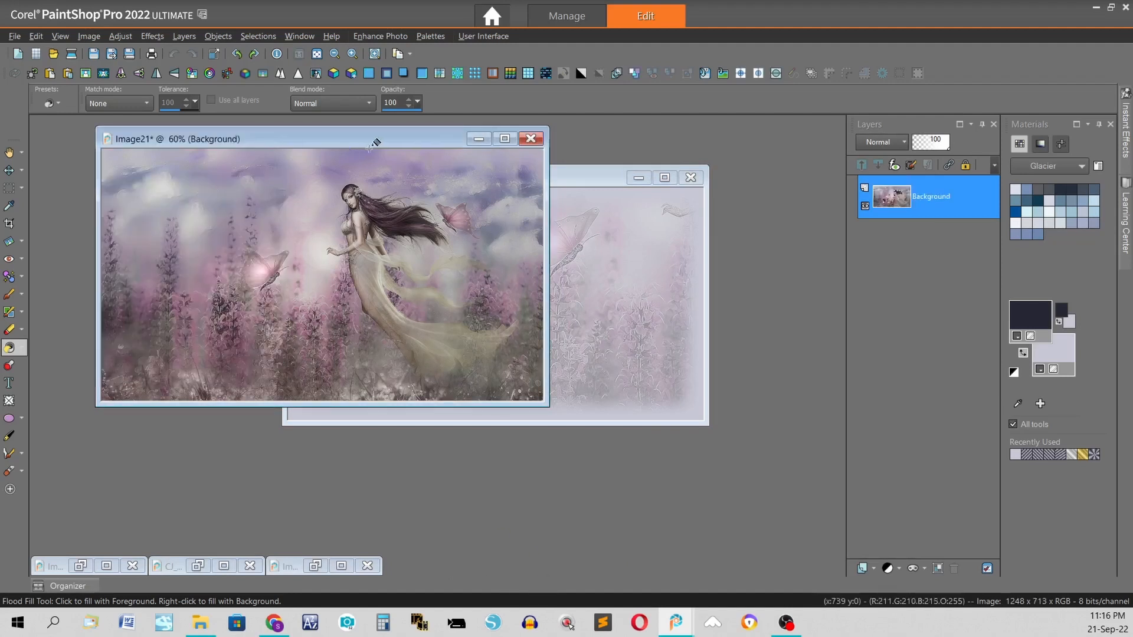
- Draw a square selection with feather 0 around the flying woman in the full fantasy scene
click(9, 188)
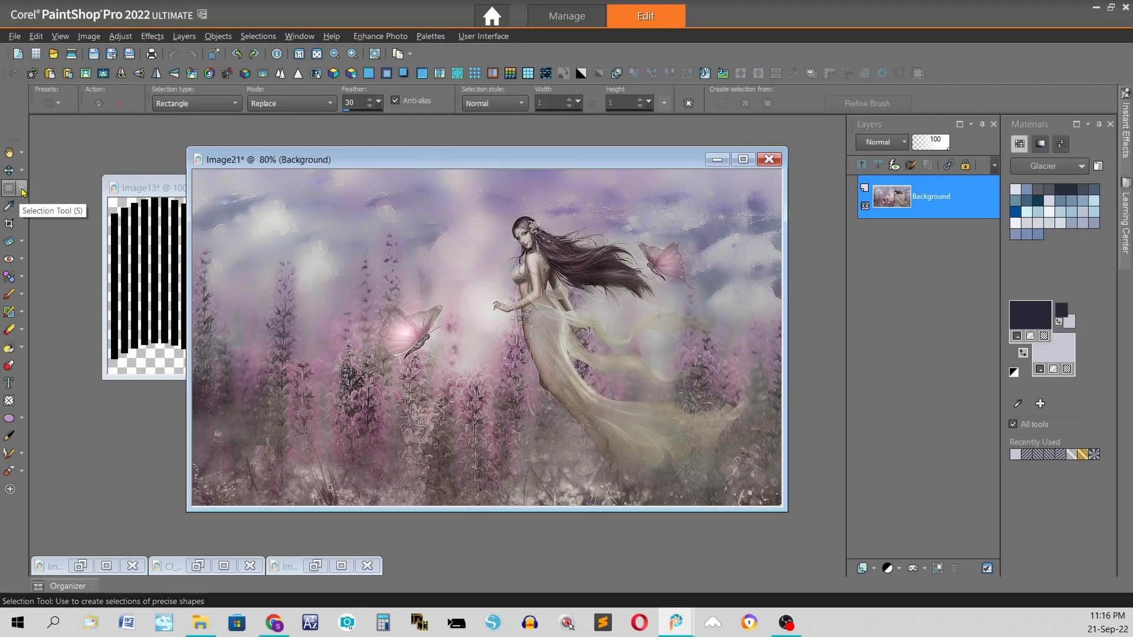
click(235, 104)
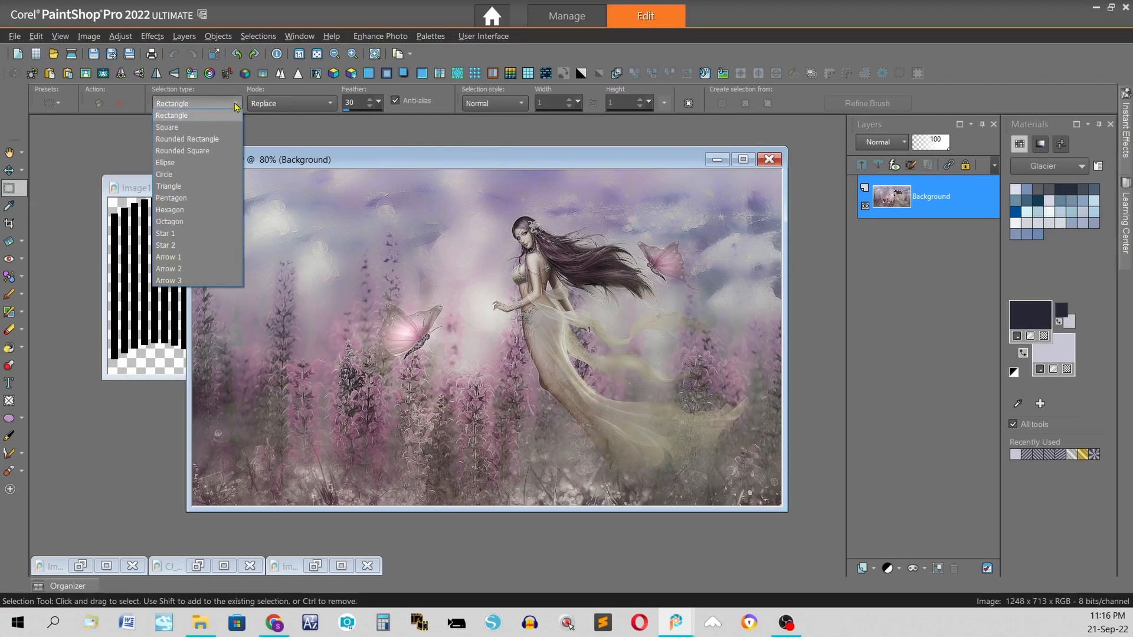
click(194, 133)
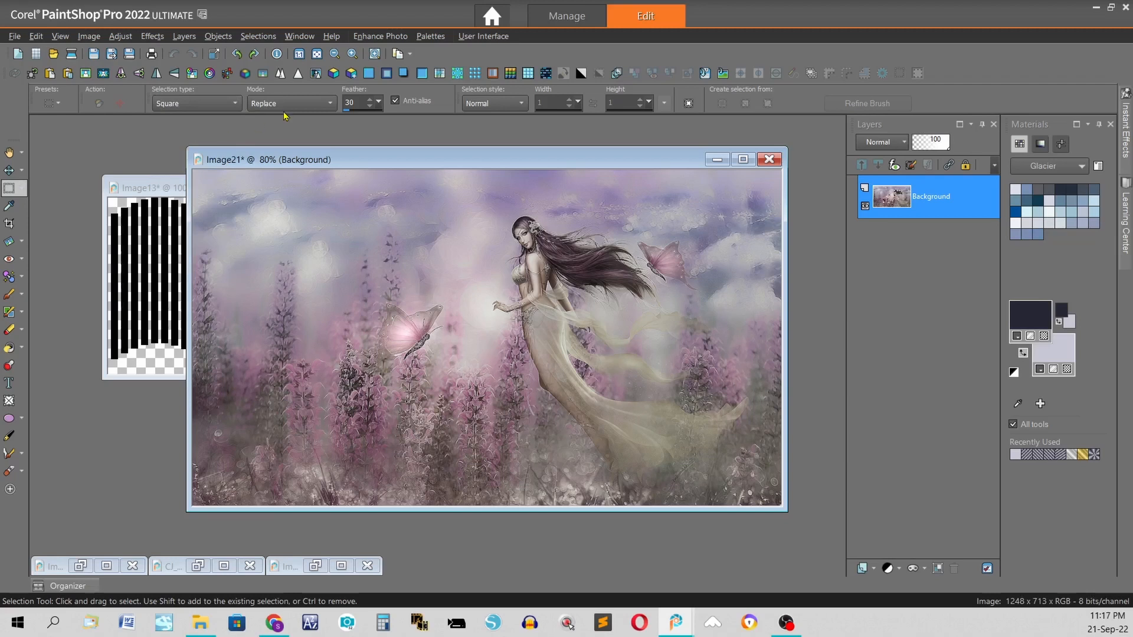
text(0)
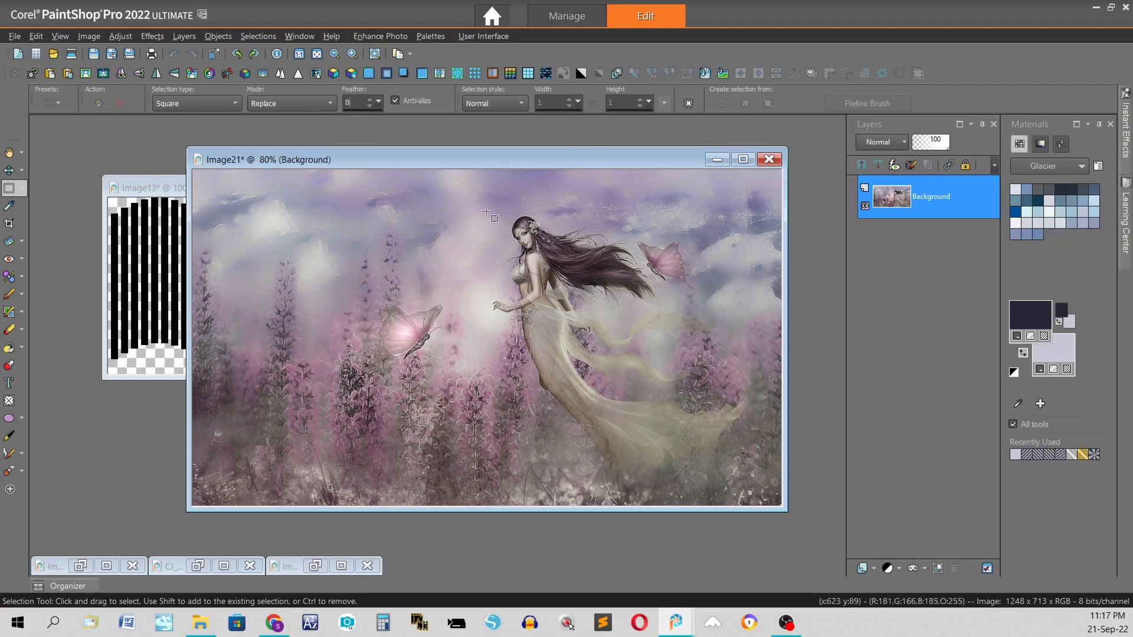
mouse_move(487, 207)
mouse_down()
mouse_move(607, 331)
mouse_move(611, 376)
mouse_move(747, 484)
mouse_move(732, 480)
mouse_up()
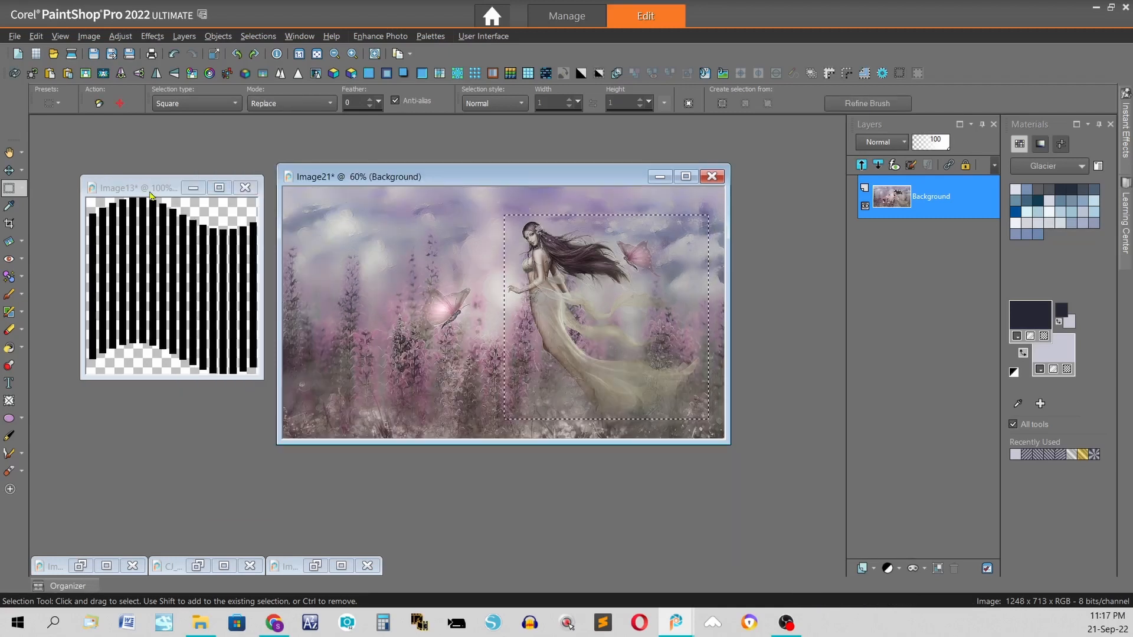
- Select all the black stripes in the striped shape image with the Magic Wand, using RGB Value matching, tolerance 0 and feather 0
click(140, 187)
click(20, 190)
click(22, 192)
click(59, 217)
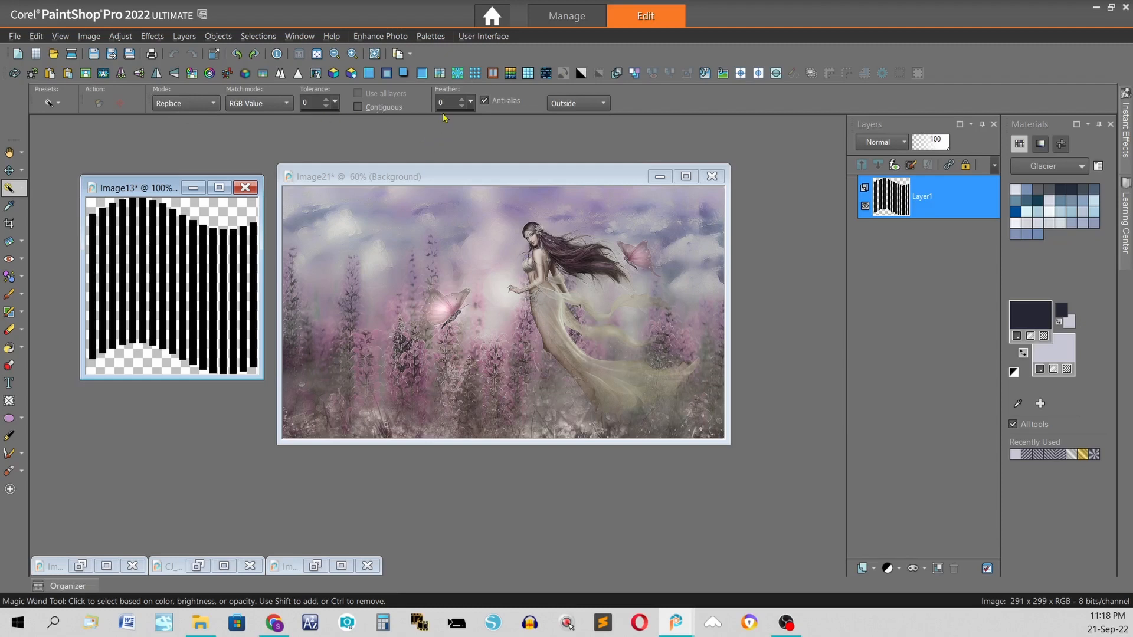
click(214, 298)
- Copy the square selection of the woman and paste it into the stripe selection of the striped shape image
click(330, 177)
right_click(127, 189)
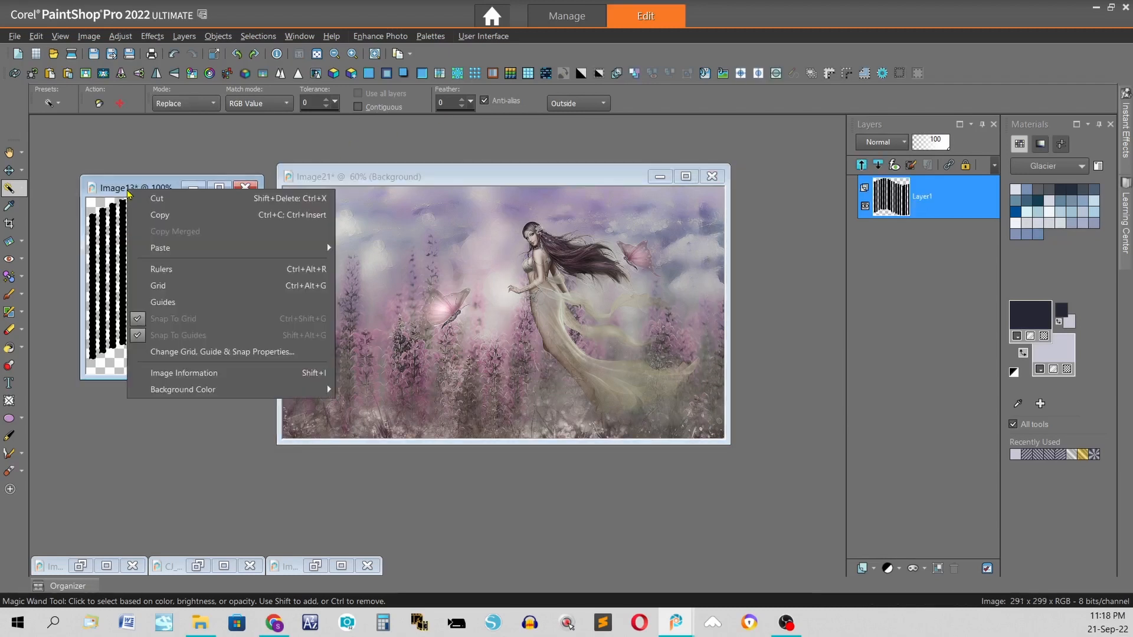
mouse_move(239, 249)
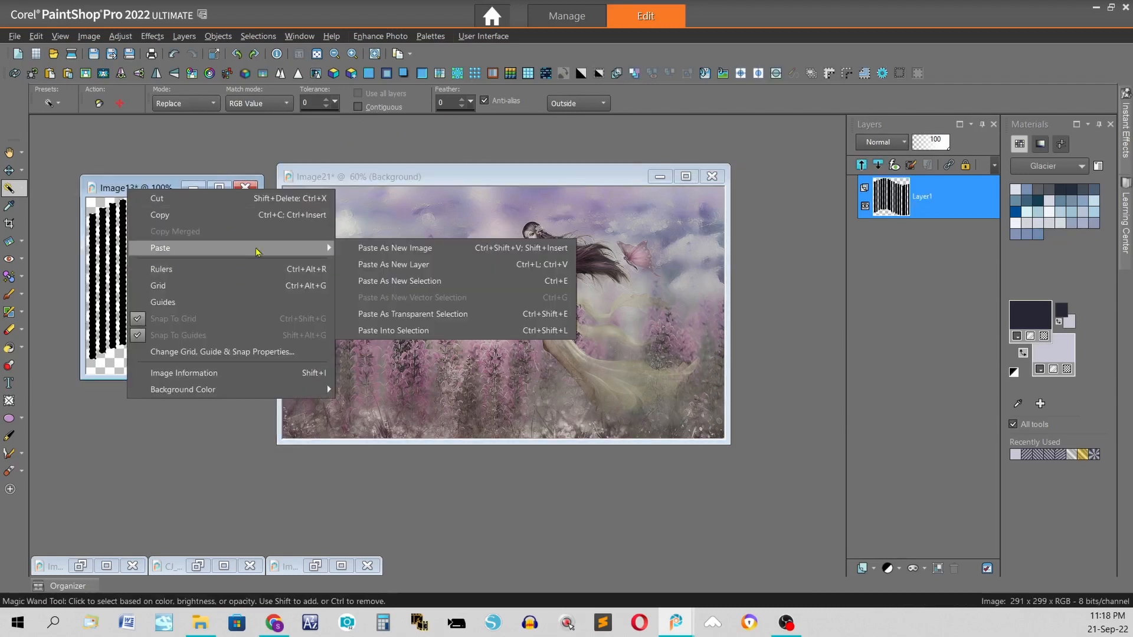
click(390, 330)
- Deselect the square area in the full fantasy scene and minimise that image
click(570, 178)
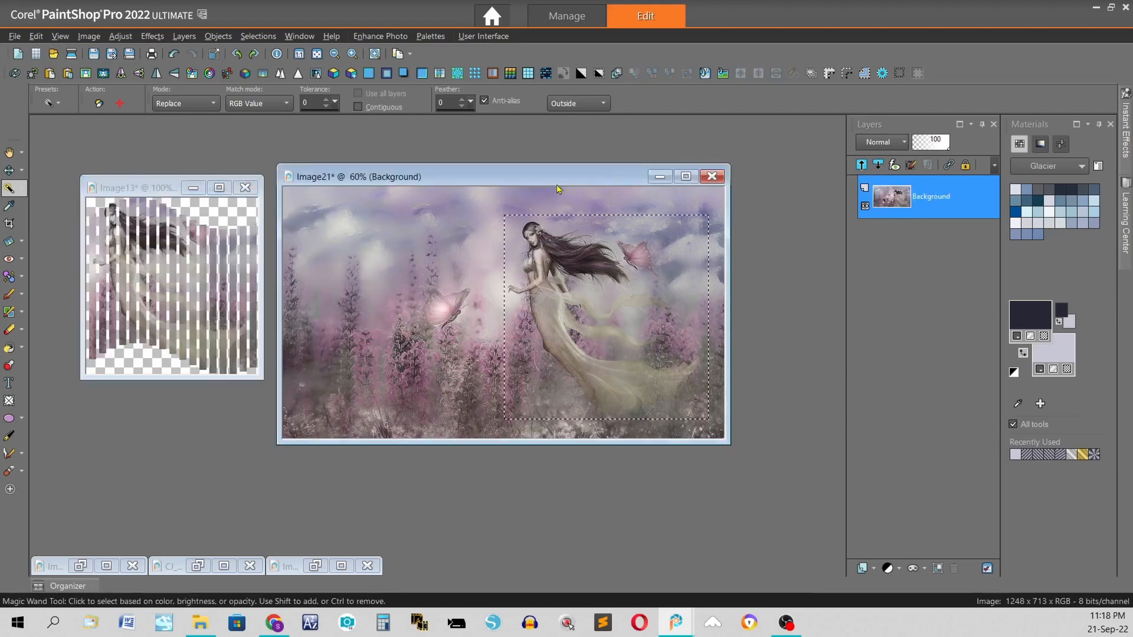
key(ctrl+d)
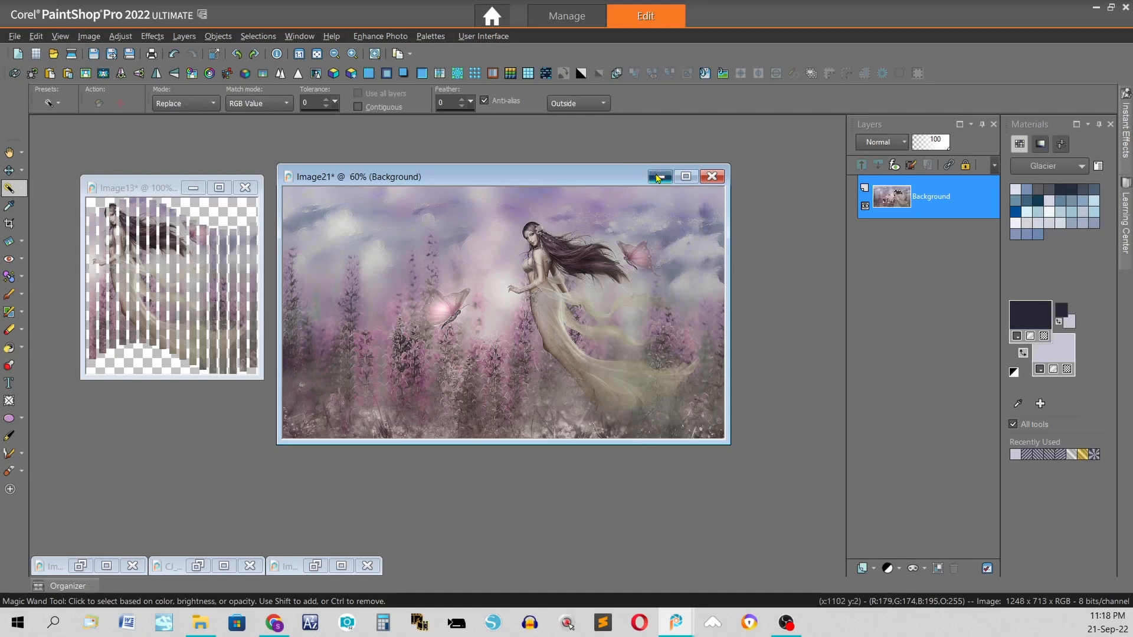
click(659, 176)
- Apply an Inner Bevel to the filled stripes with bevel 2, width 5, smoothness 15, depth 4, ambience 47, shininess 51, intensity 31 and elevation 36
drag(140, 187, 361, 182)
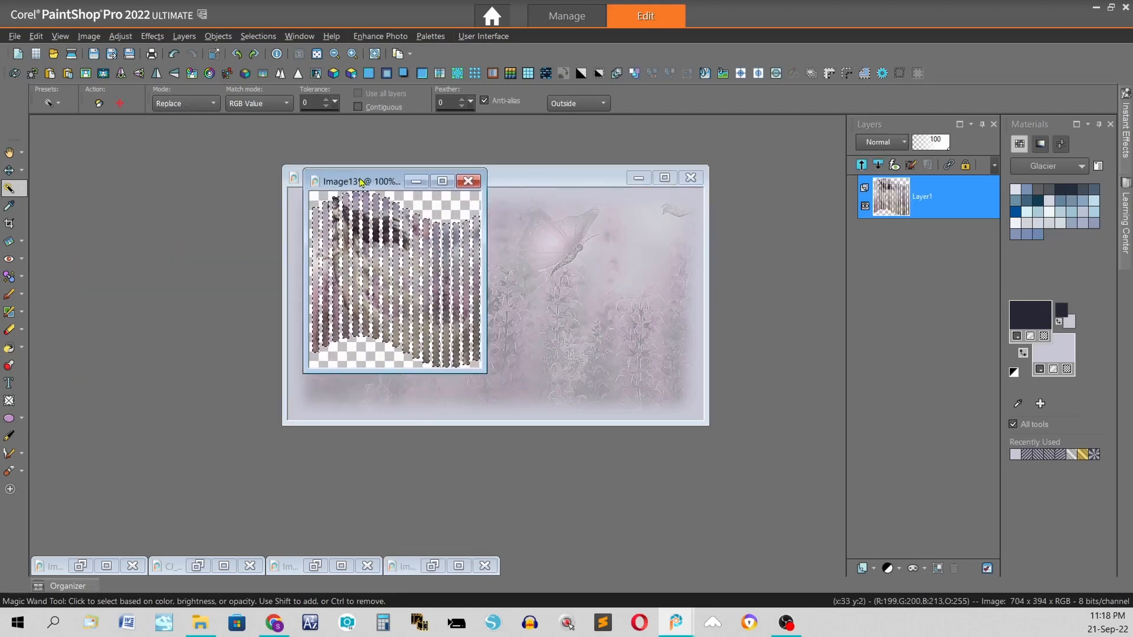
click(423, 74)
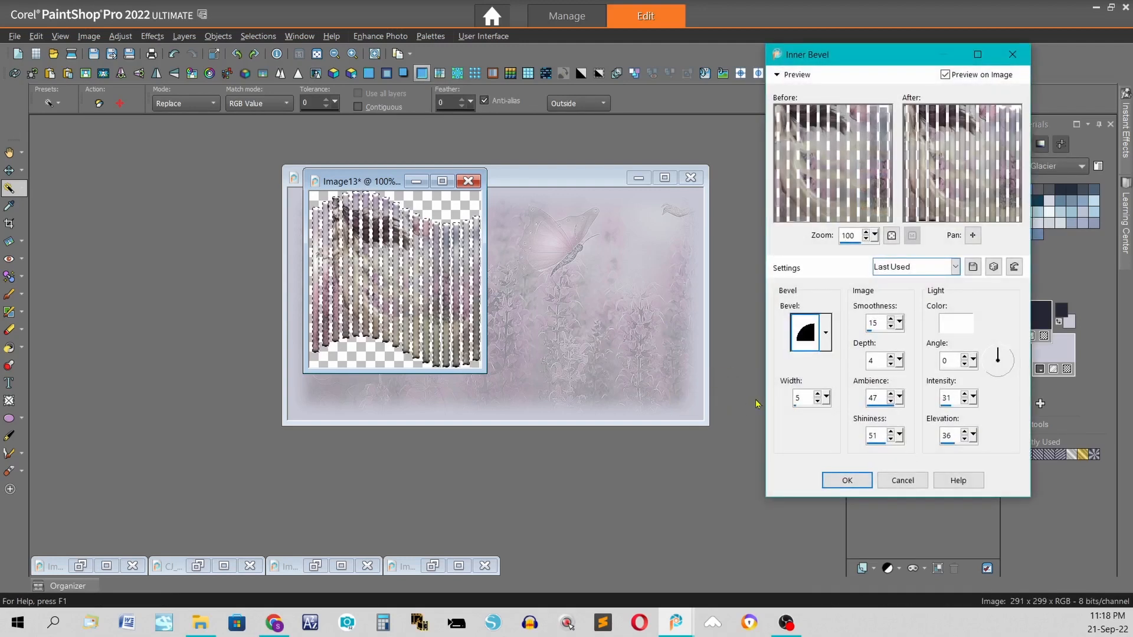
click(826, 334)
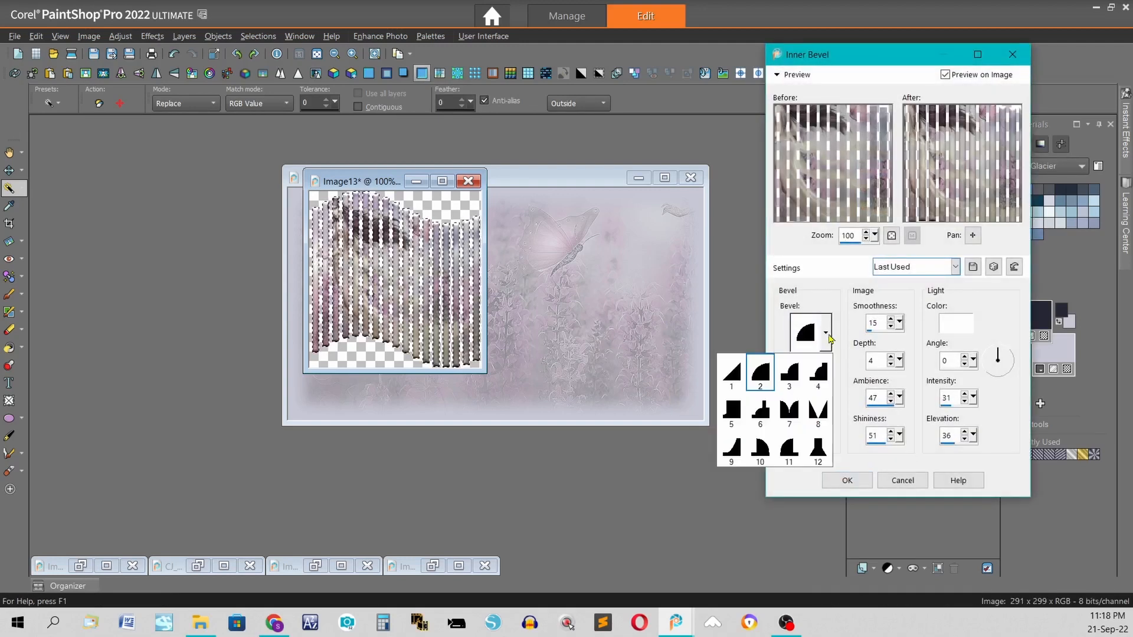
click(826, 333)
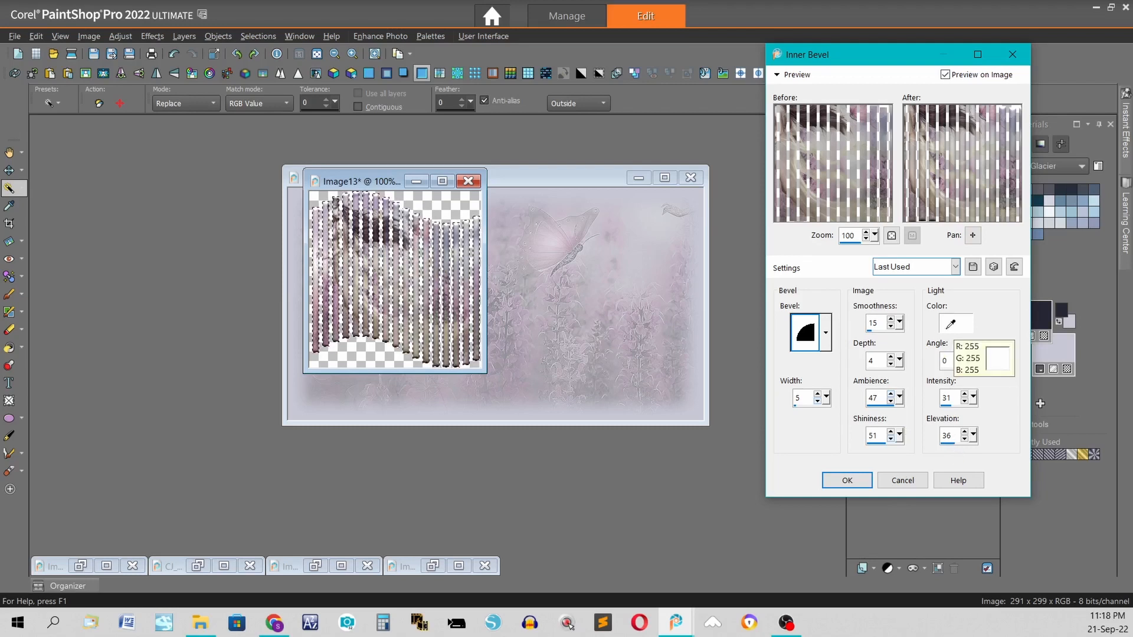
click(850, 480)
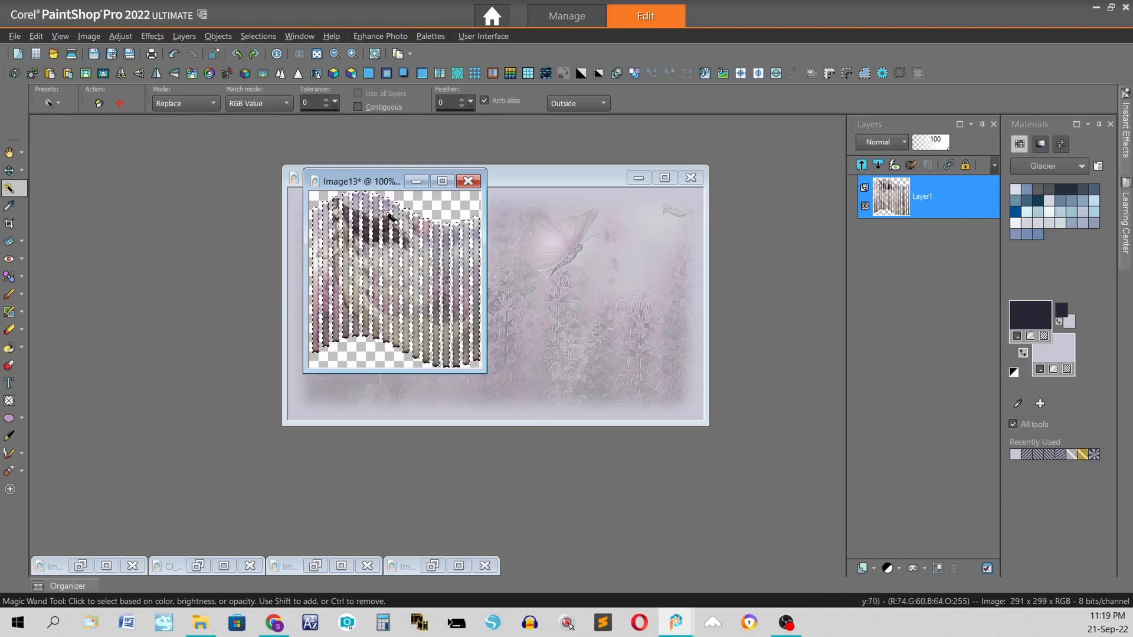
- Copy the bevelled stripes and paste them as a new layer in the faded flower background image
drag(354, 181, 111, 181)
click(406, 185)
right_click(406, 184)
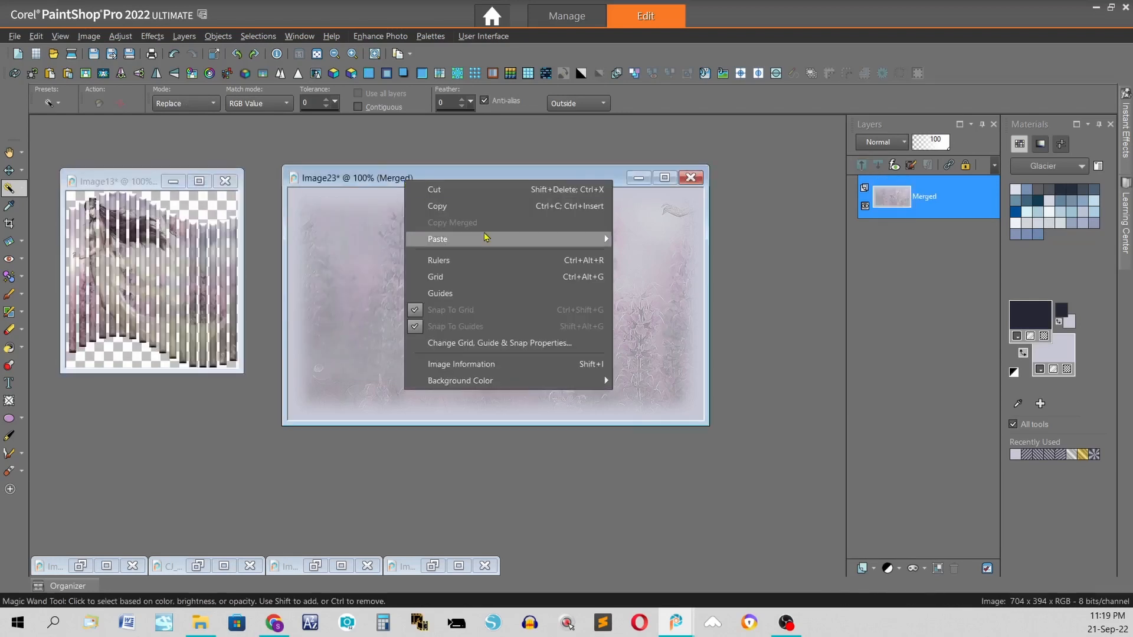
mouse_move(584, 236)
click(638, 253)
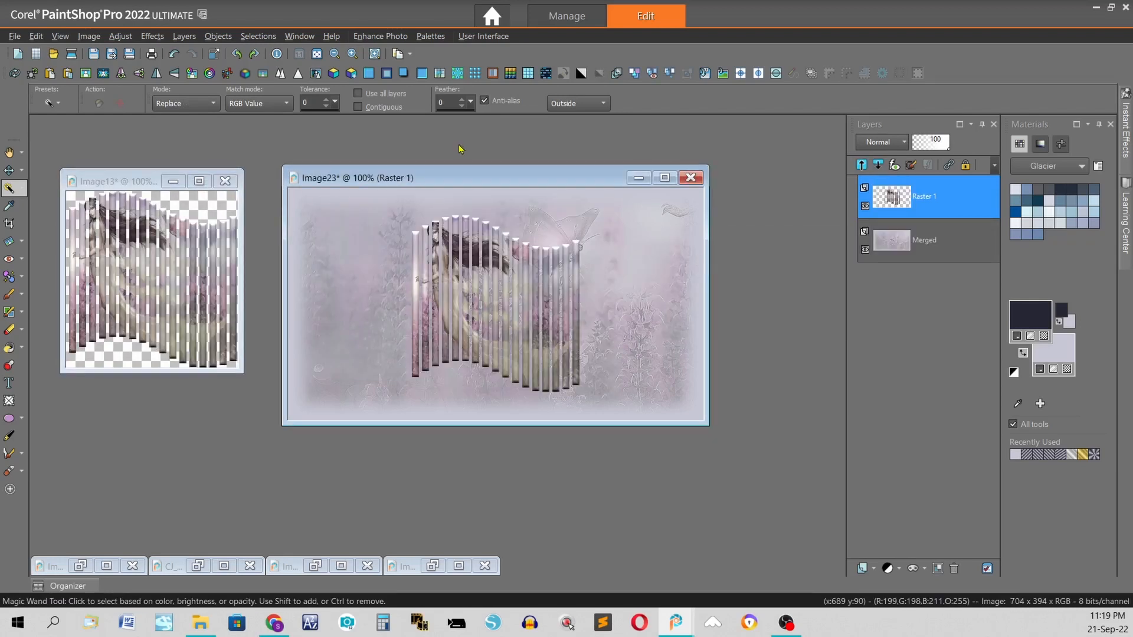
- Move the striped layer to the background's left side and apply a dark Drop Shadow with horizontal offset 2, opacity 40 and blur 3.00
click(9, 170)
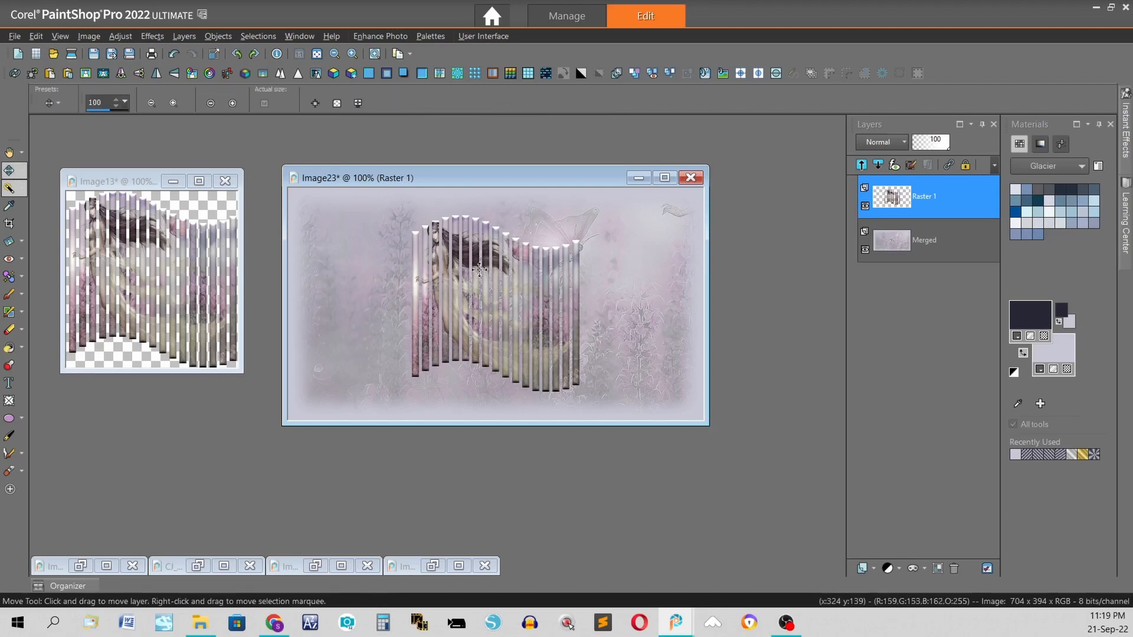
drag(466, 266, 357, 245)
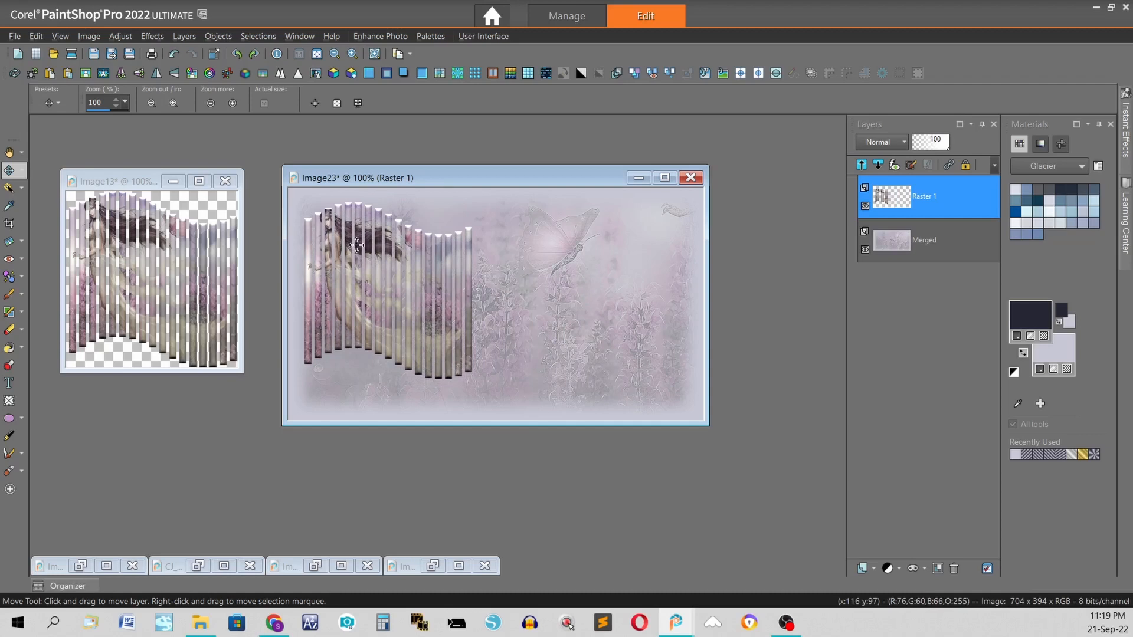
click(406, 75)
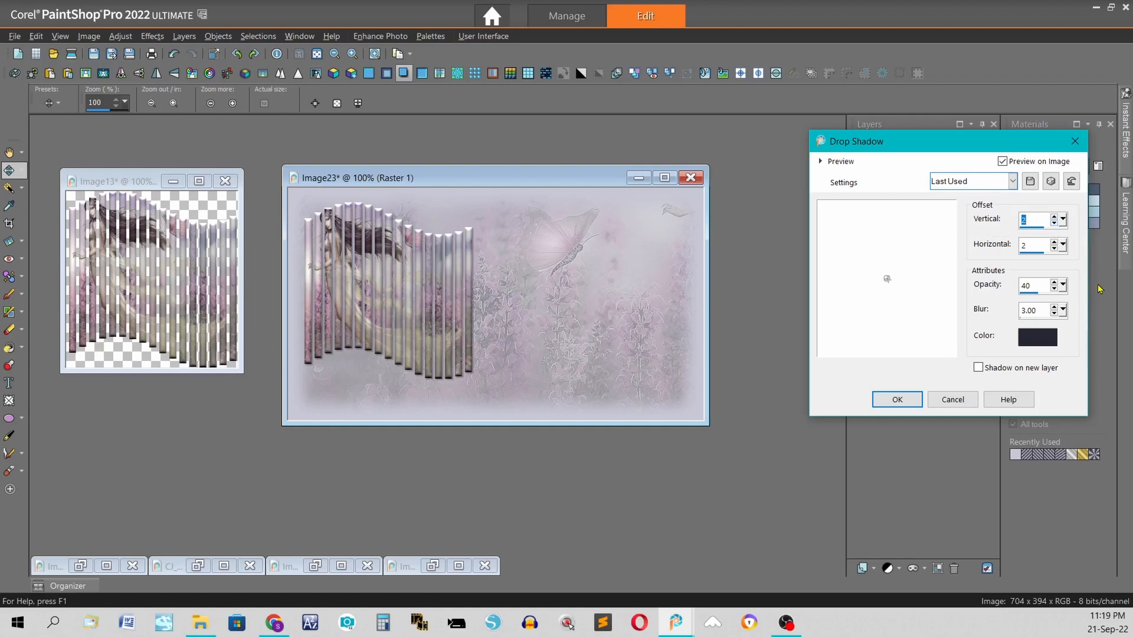
key(Return)
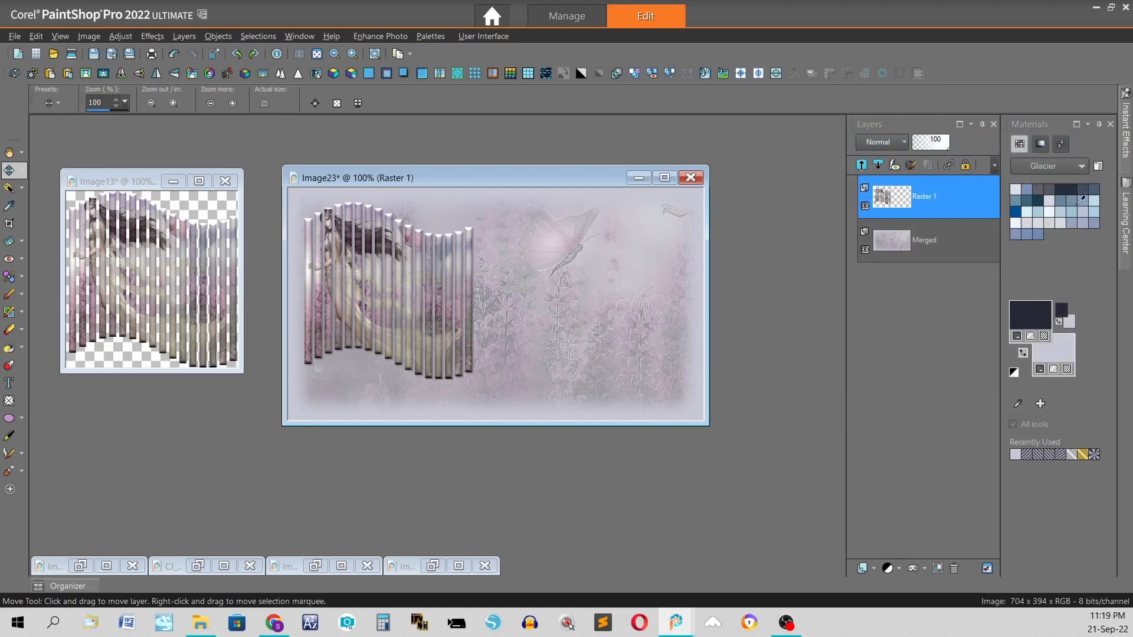
- Apply a Sunburst to the striped layer with colour #e6e6e6, spot brightness 30, horizontal 36, vertical 18, ray density 87, ray brightness 68 and circle brightness 80
click(151, 37)
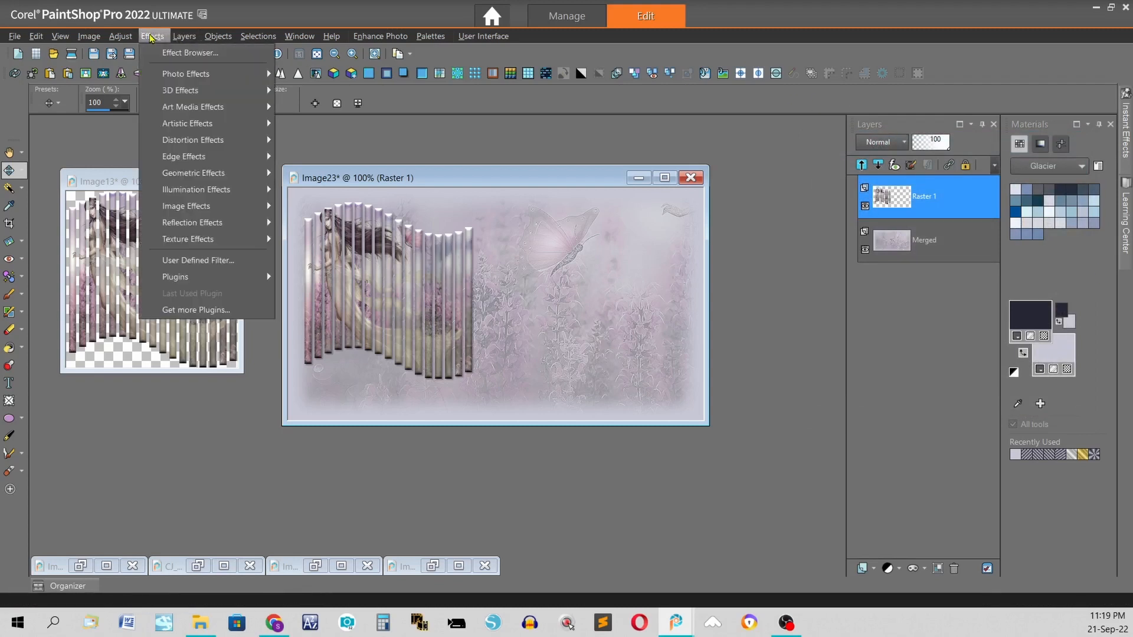
mouse_move(234, 193)
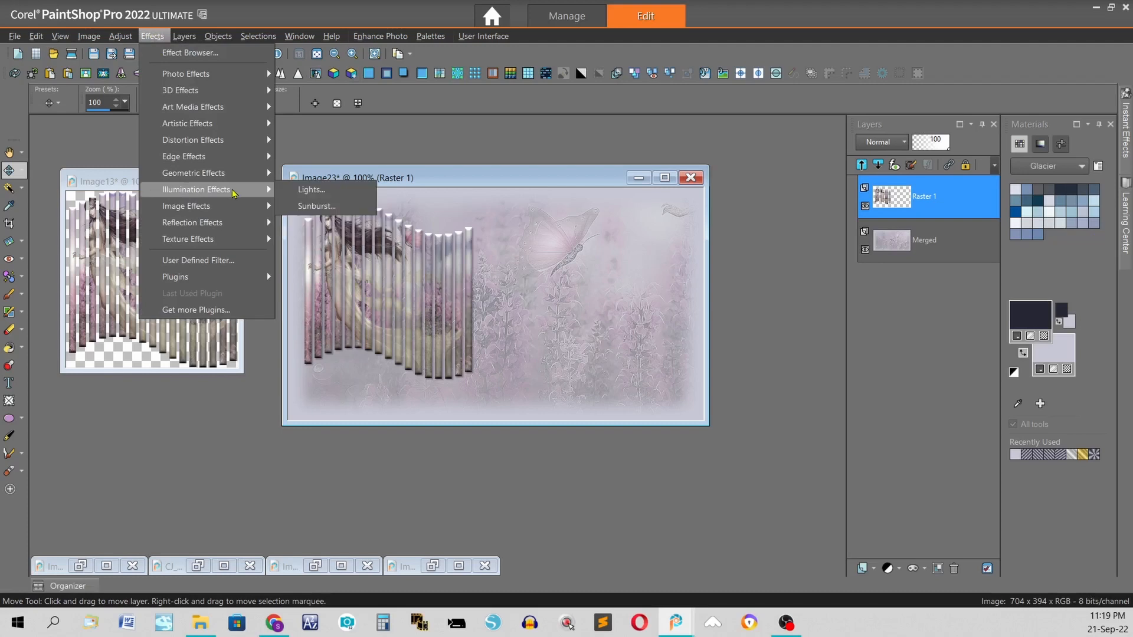
click(317, 206)
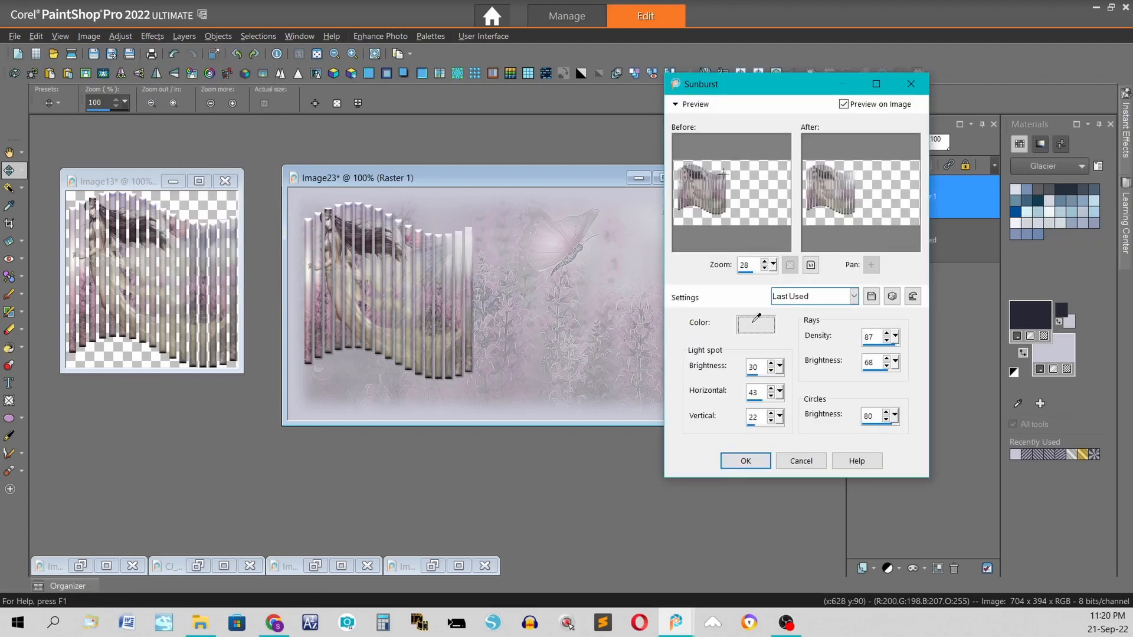
click(755, 323)
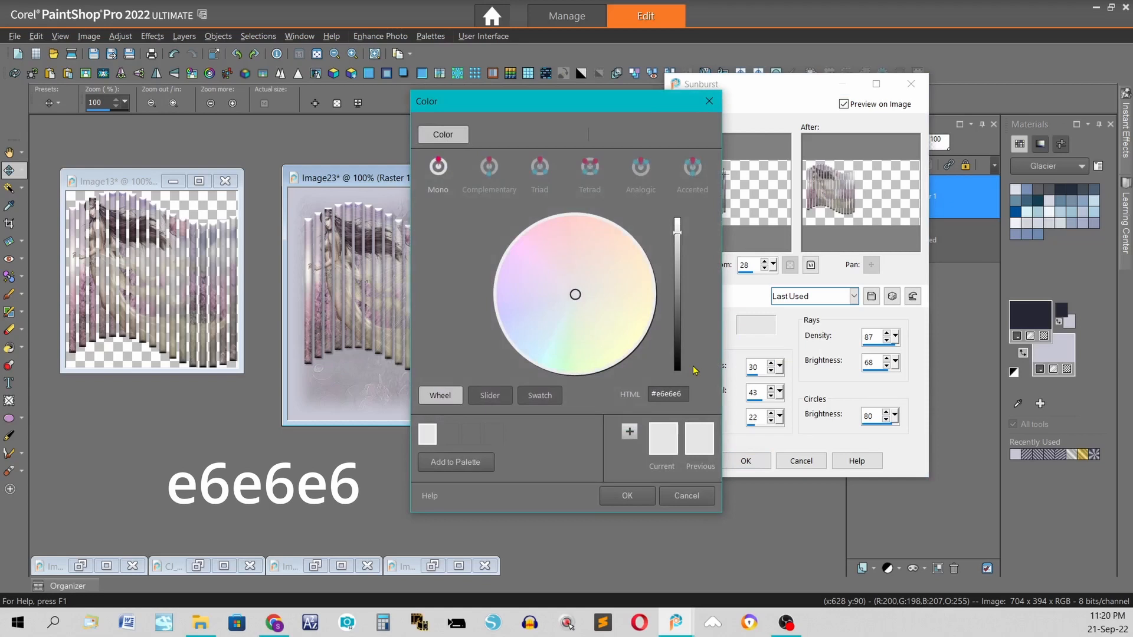
click(634, 494)
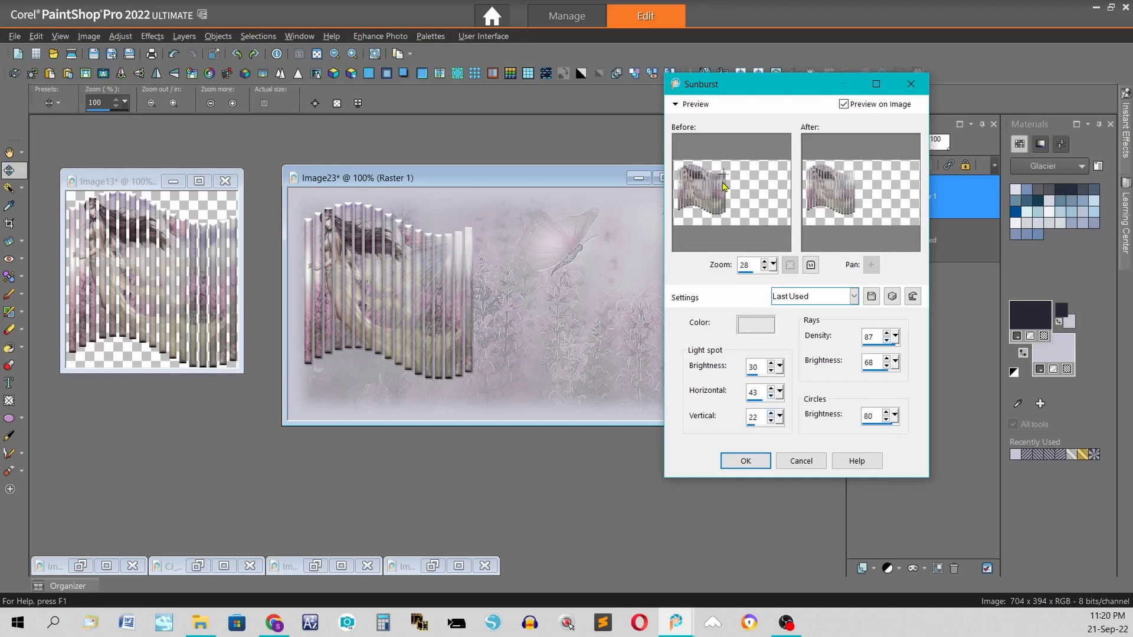
drag(726, 173, 715, 172)
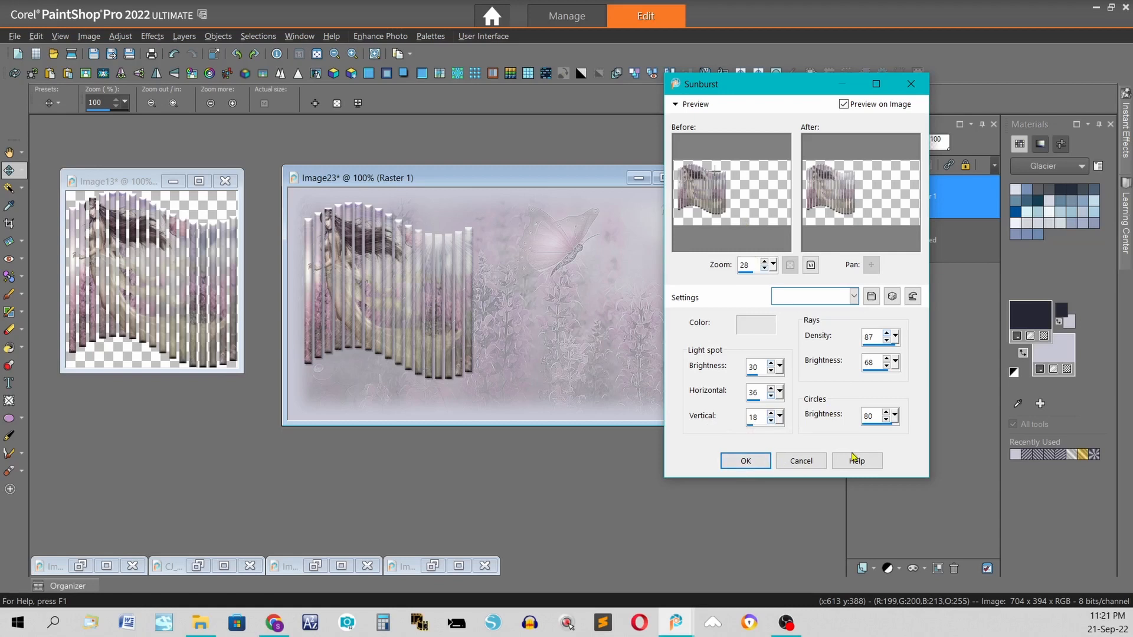
click(745, 461)
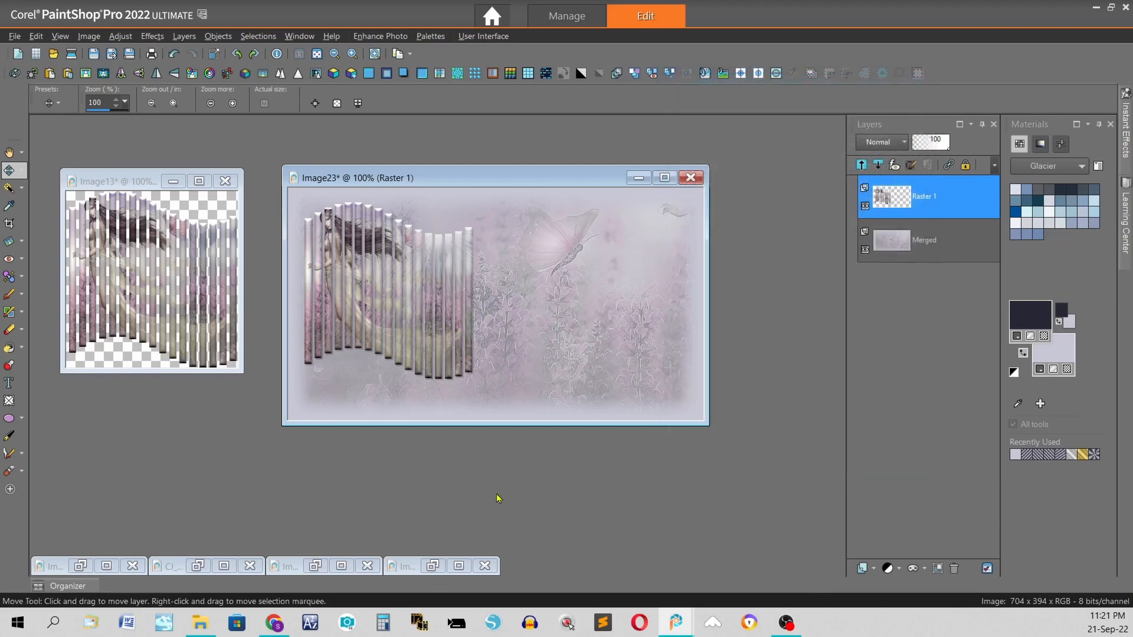
- Restore the full fantasy scene and outline the woman and her flowing dress with a Freehand selection at feather 30
click(432, 567)
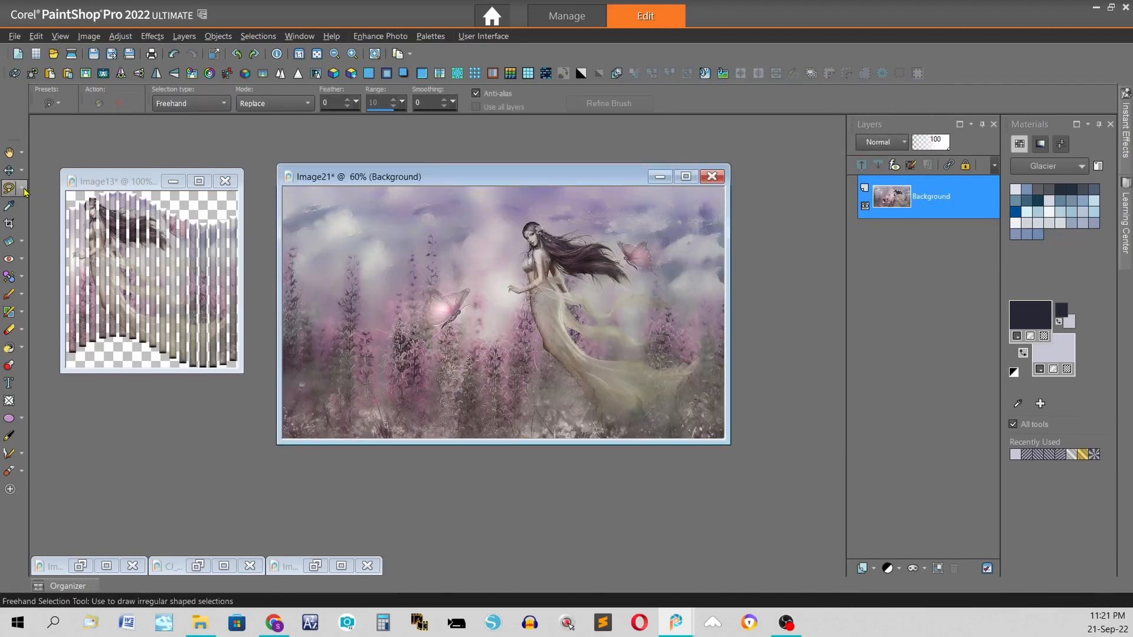
click(23, 188)
click(71, 205)
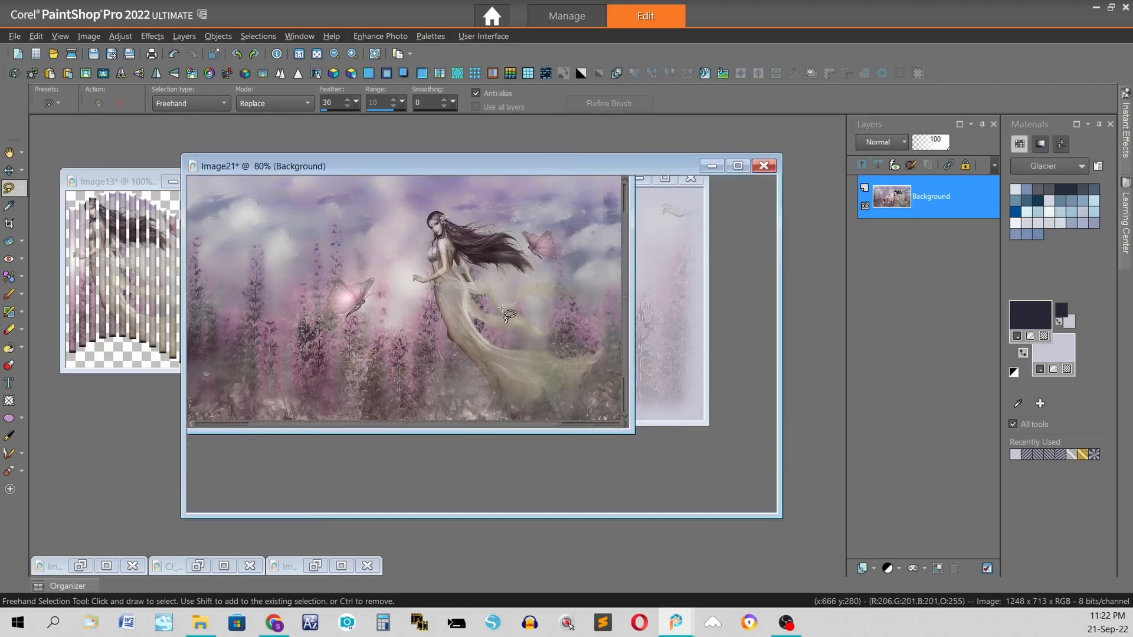
scroll(502, 310, up, 1)
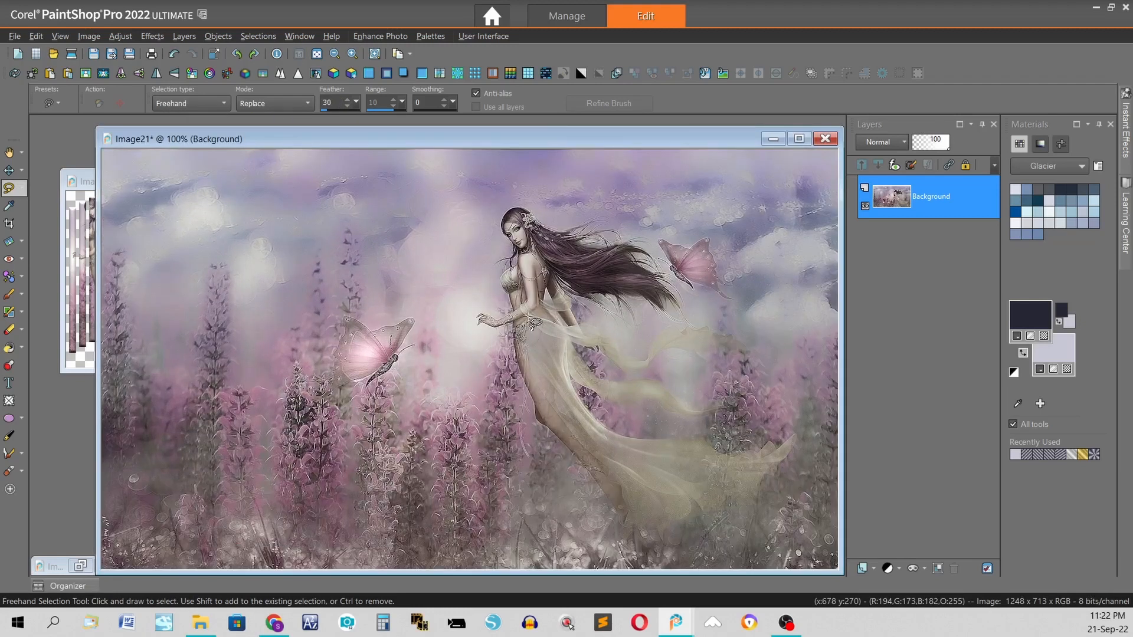
scroll(502, 309, down, 1)
mouse_move(419, 258)
mouse_down()
mouse_move(401, 278)
mouse_move(408, 293)
mouse_move(433, 295)
mouse_move(432, 328)
mouse_move(512, 435)
mouse_move(583, 466)
mouse_move(618, 460)
mouse_move(614, 437)
mouse_move(657, 388)
mouse_move(589, 381)
mouse_move(575, 364)
mouse_move(604, 360)
mouse_move(539, 334)
mouse_move(572, 304)
mouse_move(598, 318)
mouse_move(600, 290)
mouse_move(524, 305)
mouse_move(494, 280)
mouse_move(513, 264)
mouse_move(555, 264)
mouse_move(545, 238)
mouse_move(452, 197)
mouse_move(422, 217)
mouse_up()
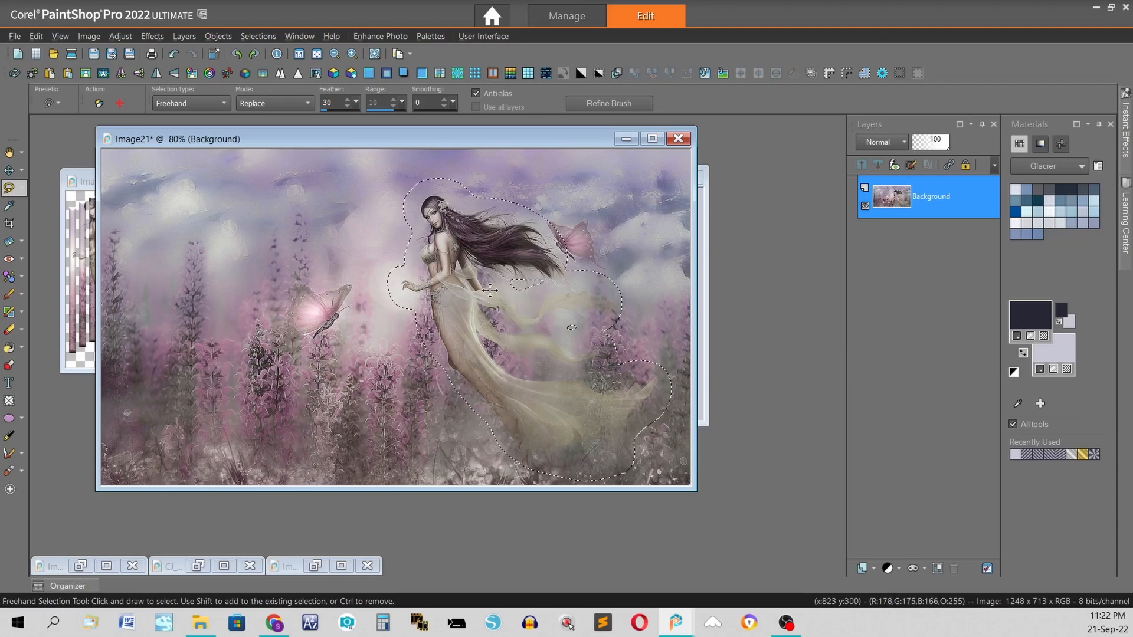
- Add the missed areas below the woman's hair and among the dress veils to the freehand selection
key(shift)
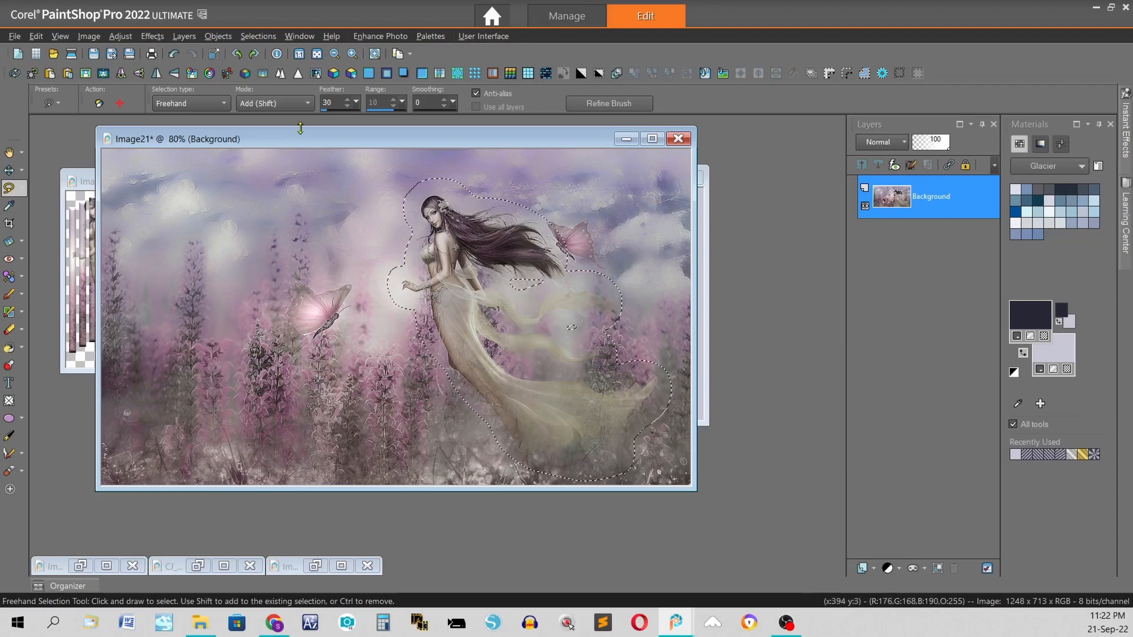
mouse_move(526, 268)
mouse_down()
mouse_move(532, 318)
mouse_move(541, 281)
mouse_move(515, 254)
mouse_move(555, 270)
mouse_up()
mouse_move(570, 314)
mouse_down()
mouse_move(553, 335)
mouse_move(590, 354)
mouse_up()
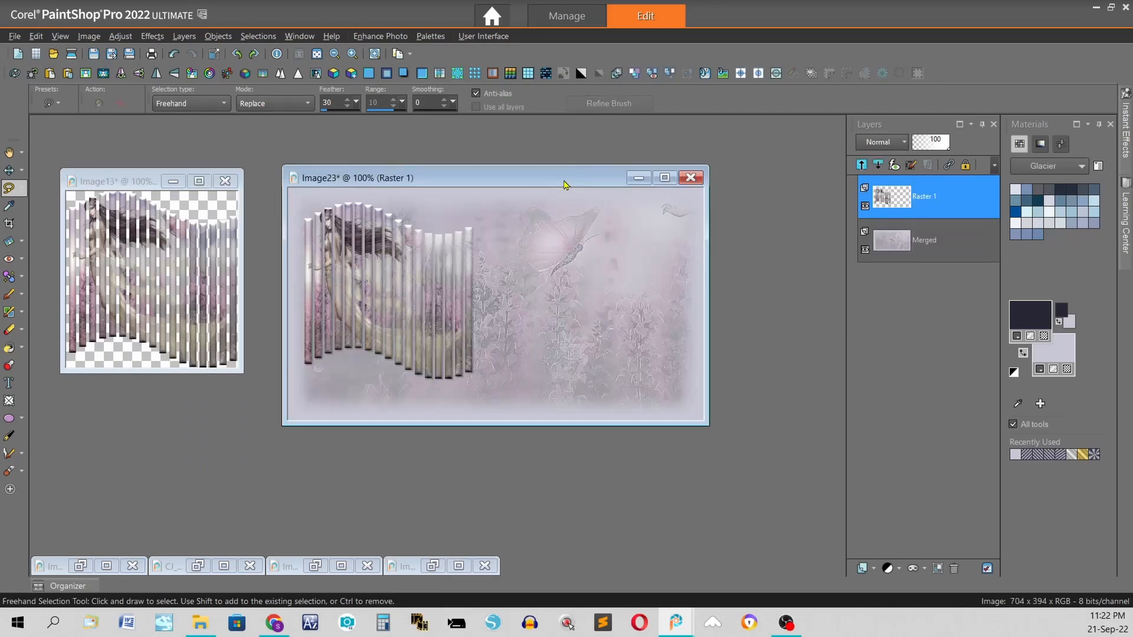
- Paste the woman cutout as a new layer above the striped layer and mirror it horizontally
right_click(564, 185)
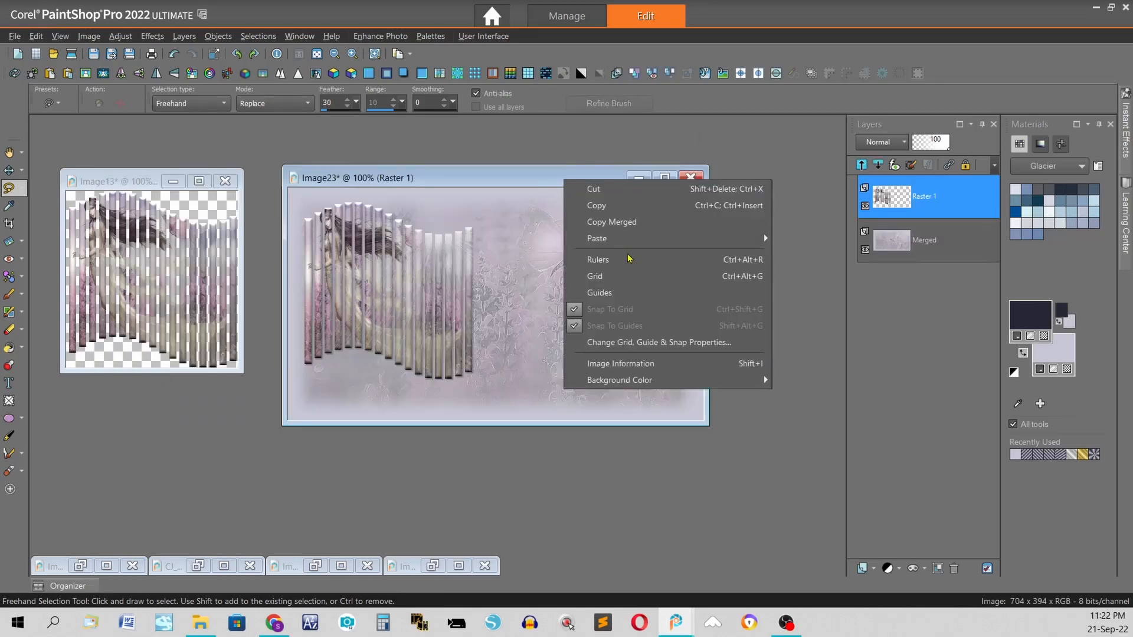
mouse_move(608, 239)
click(836, 256)
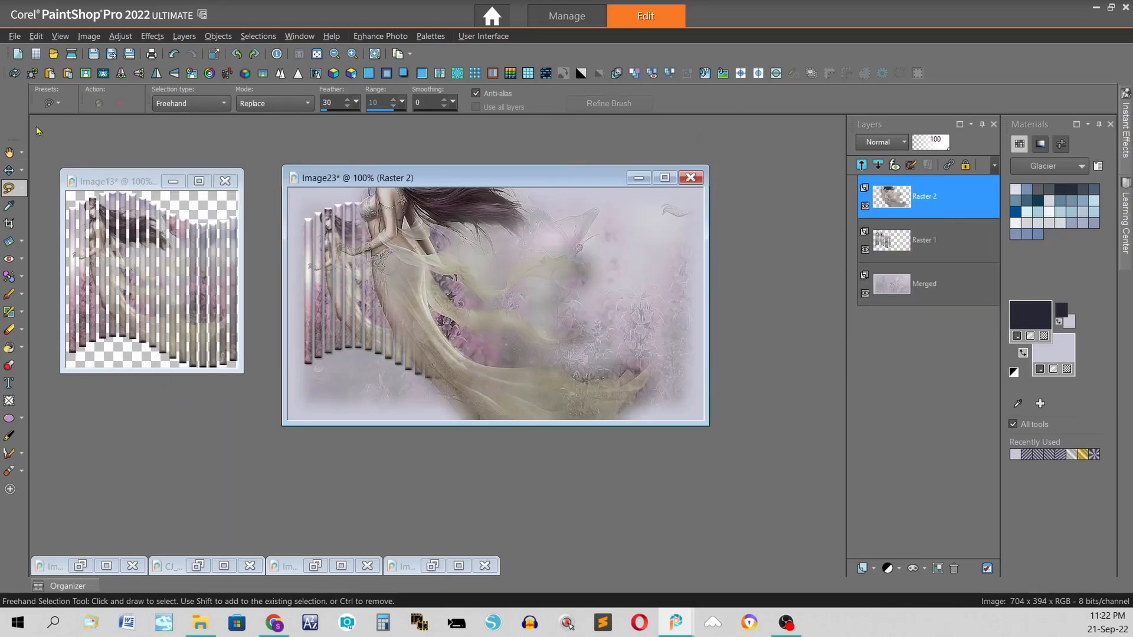
click(121, 73)
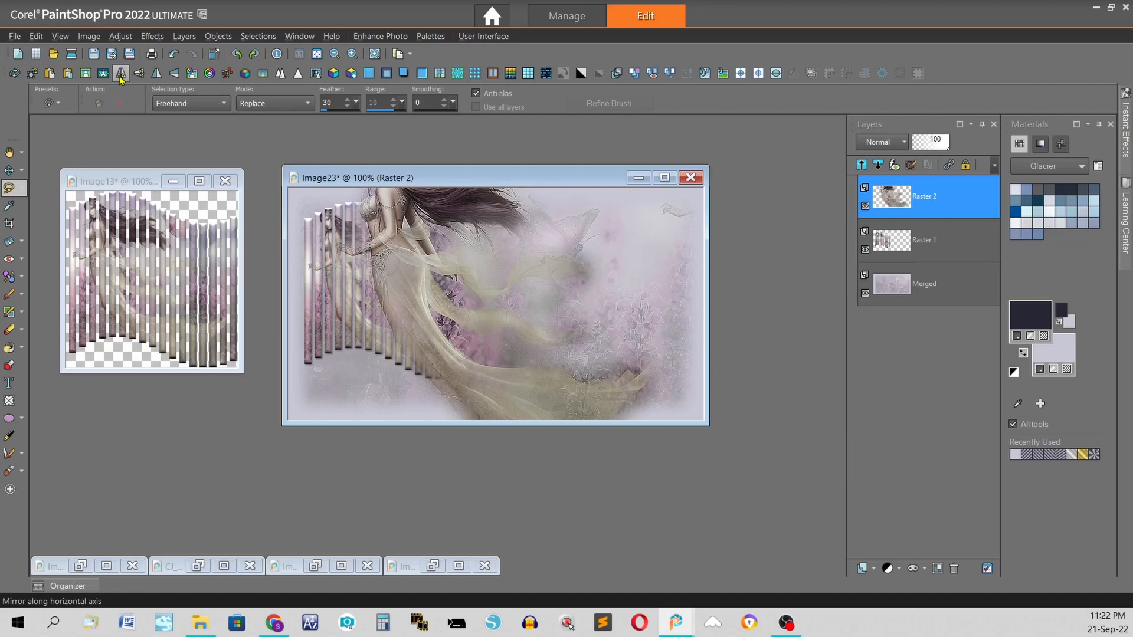
- Move the mirrored woman to the background's lower right and merge all visible layers
click(21, 170)
click(59, 187)
drag(604, 270, 653, 320)
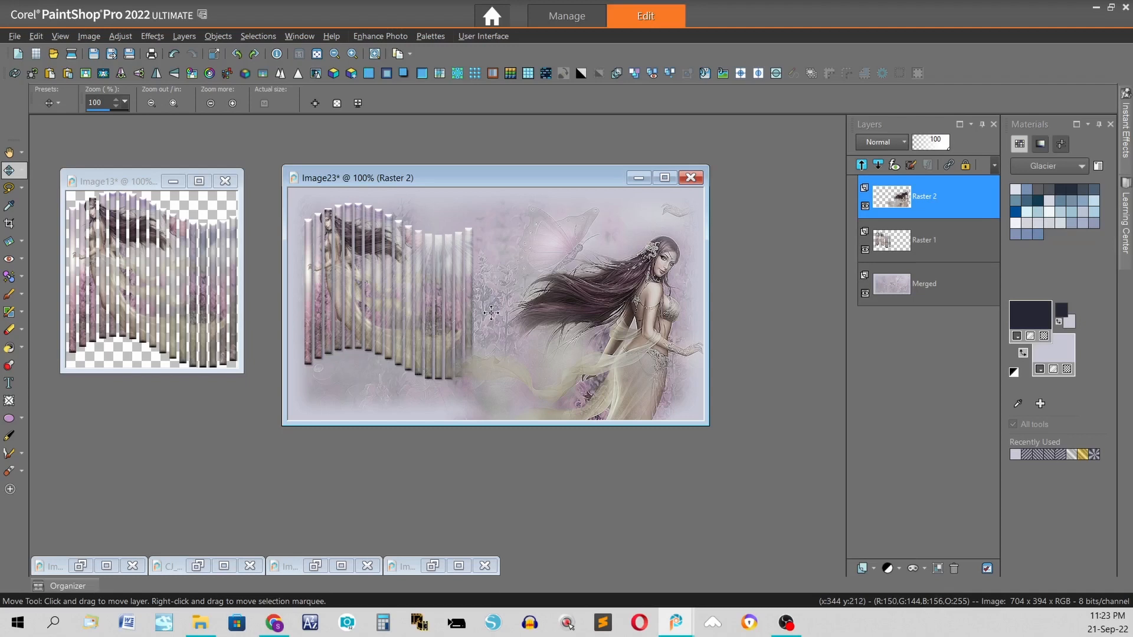
drag(491, 313, 491, 327)
click(906, 146)
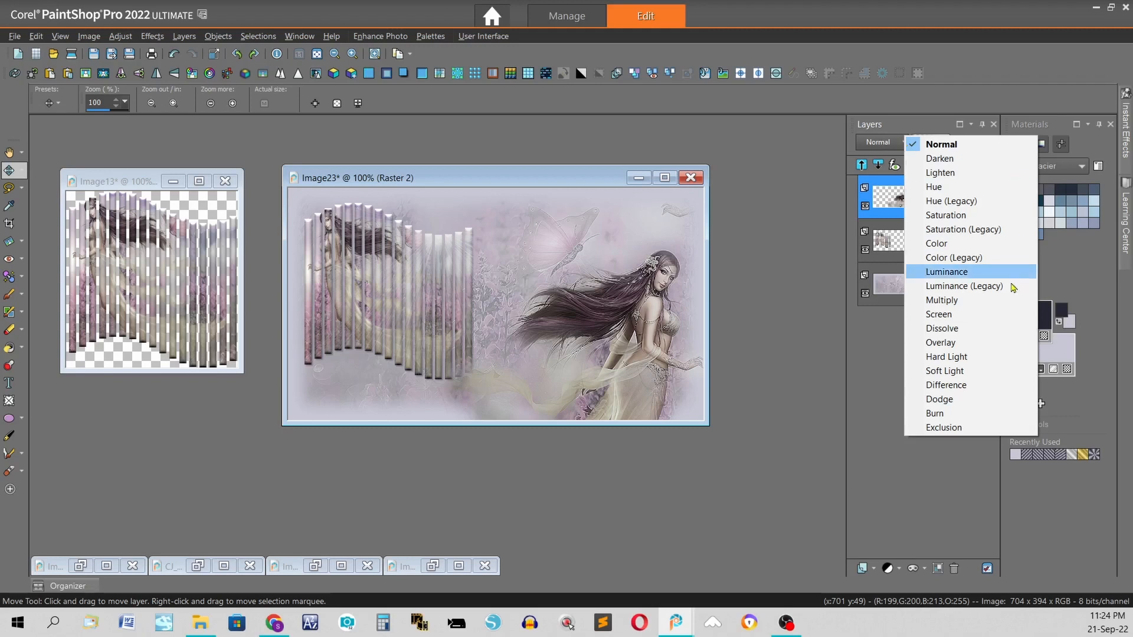
click(994, 358)
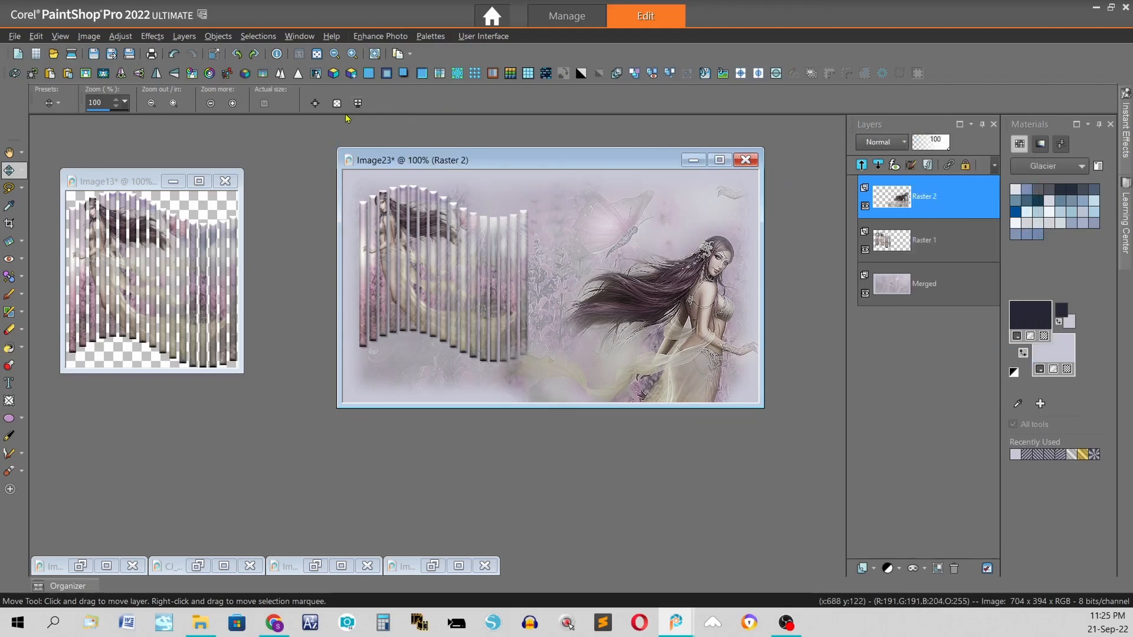
key(ctrl+shift+m)
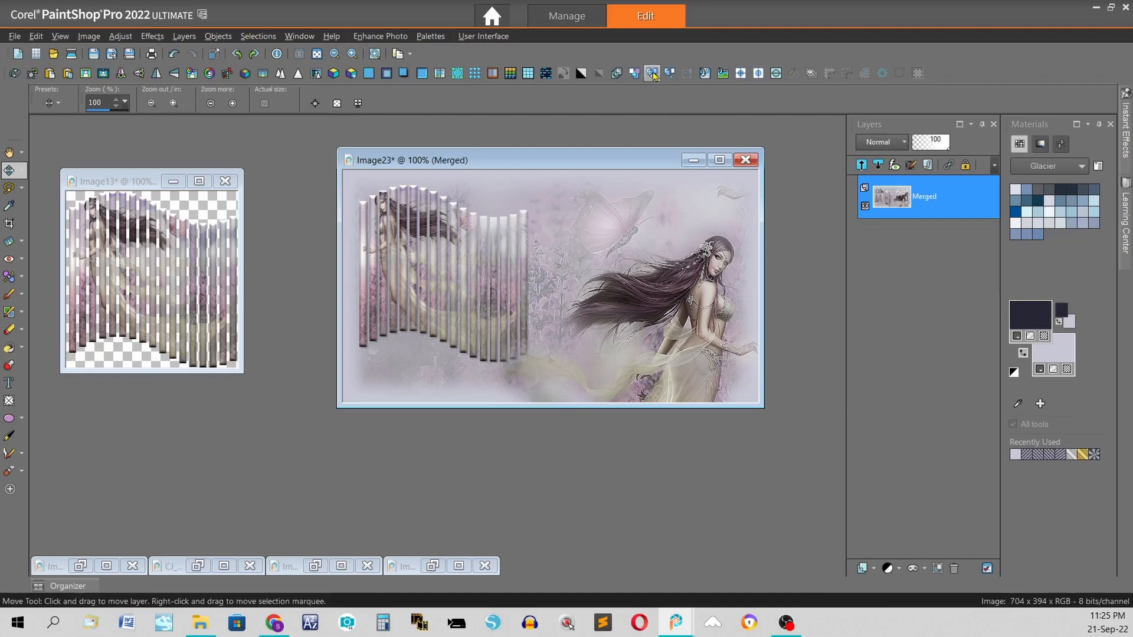
- Select the whole image, contract the selection by 15 pixels and turn it into an anti-aliased outside border selection of width 3
click(812, 74)
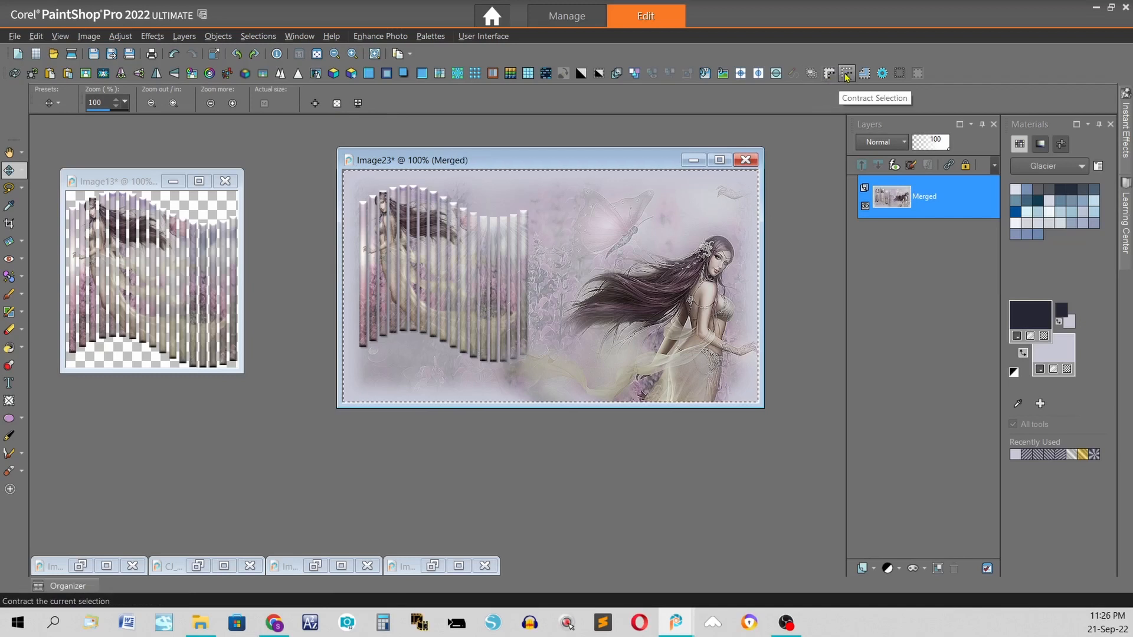
click(847, 75)
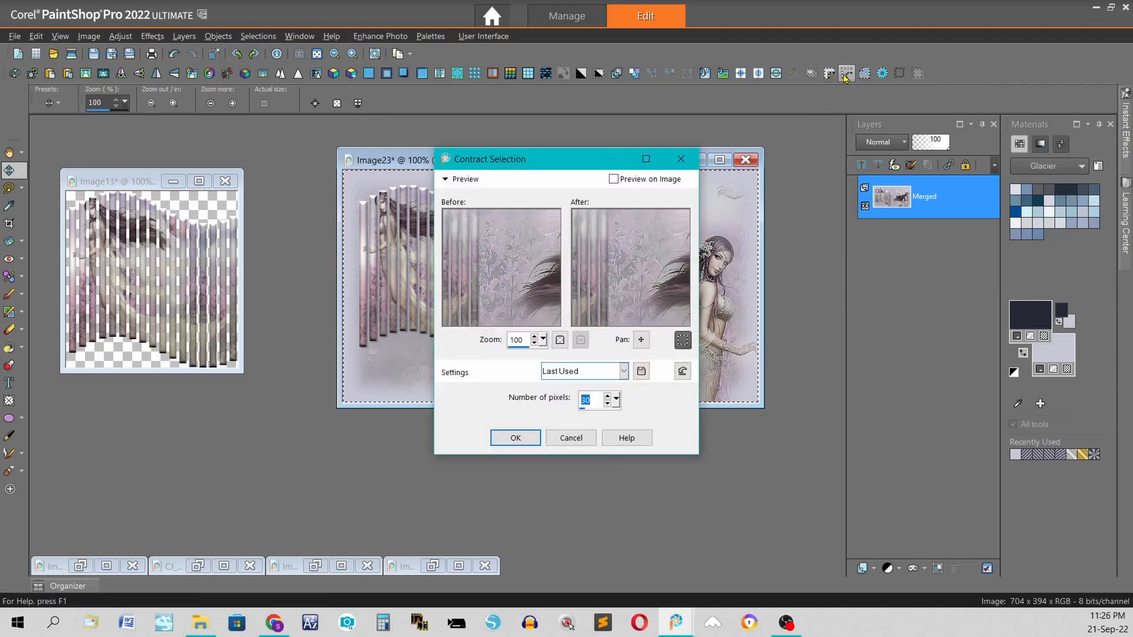
key(Return)
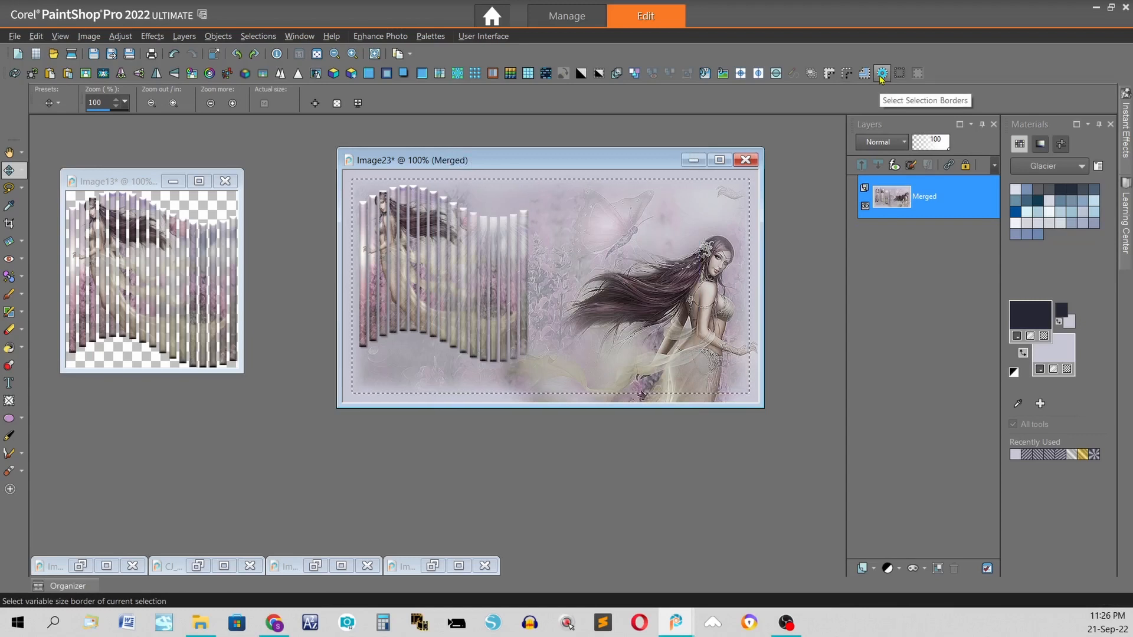
click(259, 36)
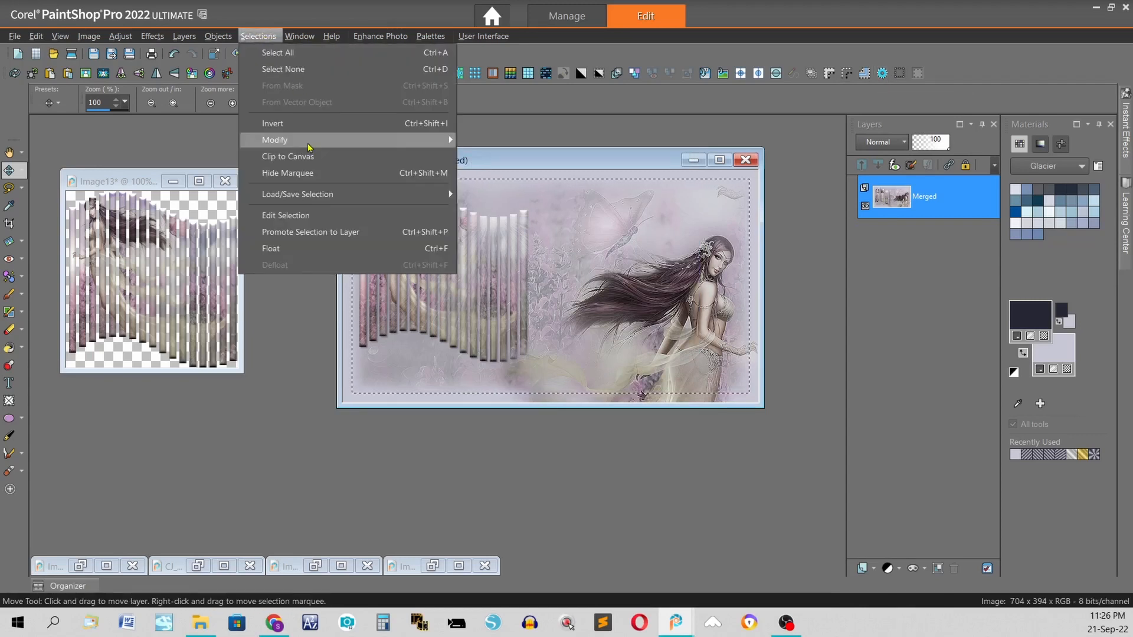
mouse_move(309, 145)
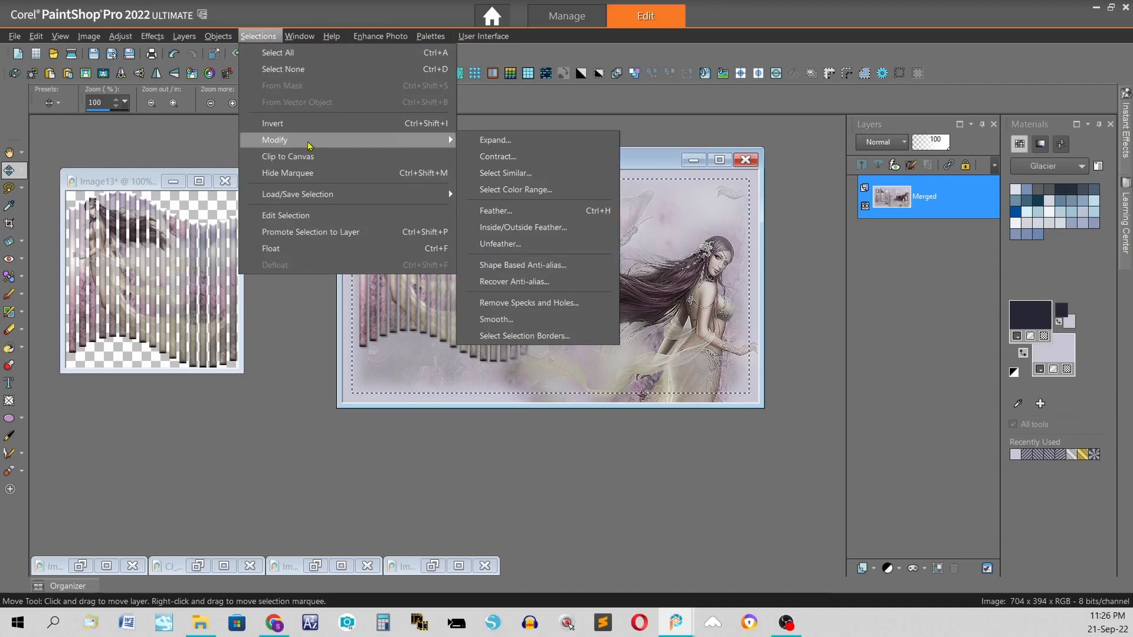
click(536, 341)
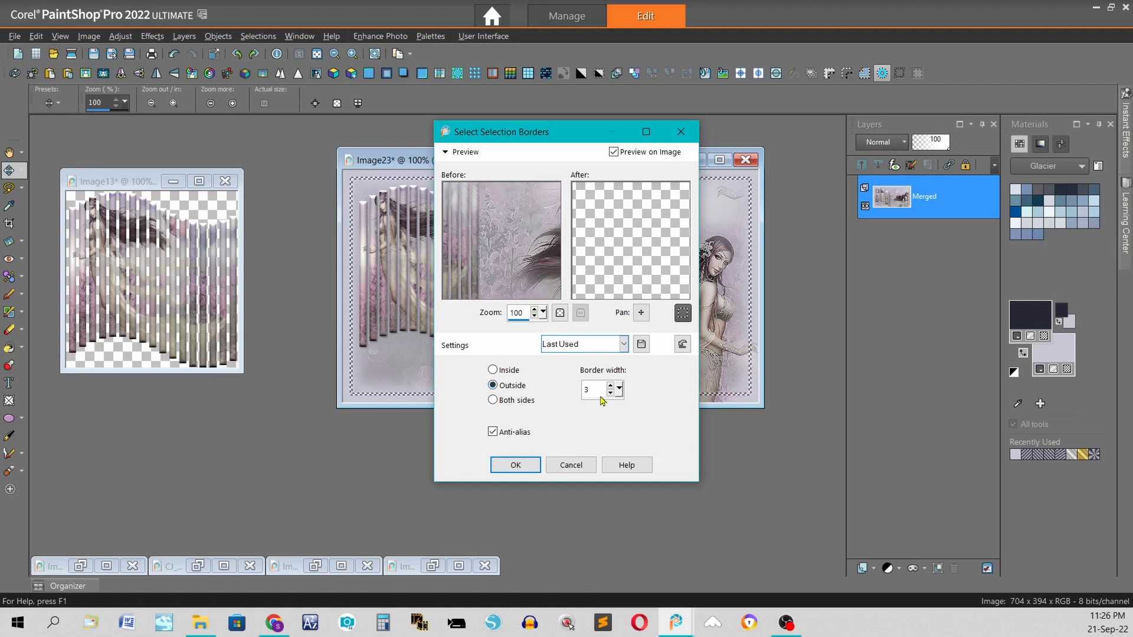
click(504, 466)
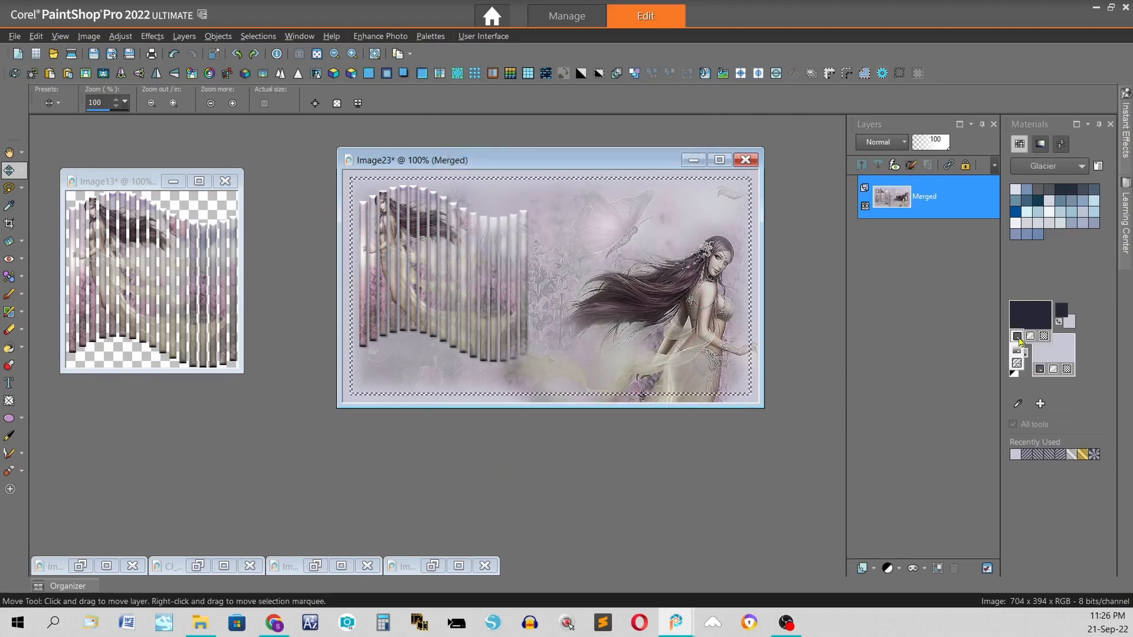
- Fill the border selection with an inverted linear foreground-background gradient at angle 45 with 12 repeats
click(1020, 353)
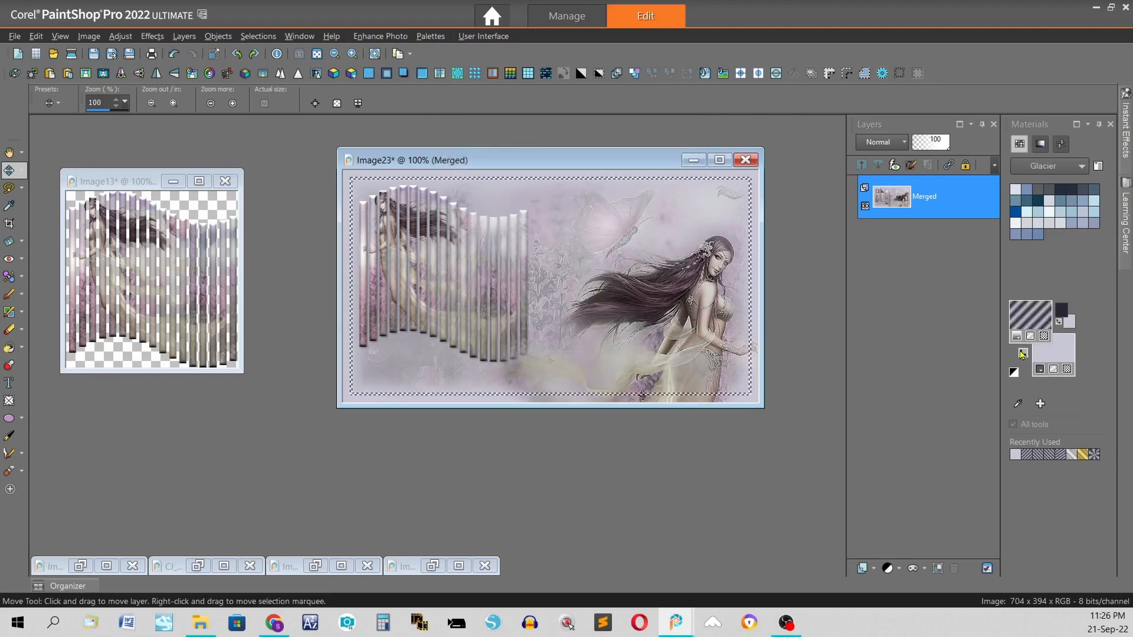
click(1024, 310)
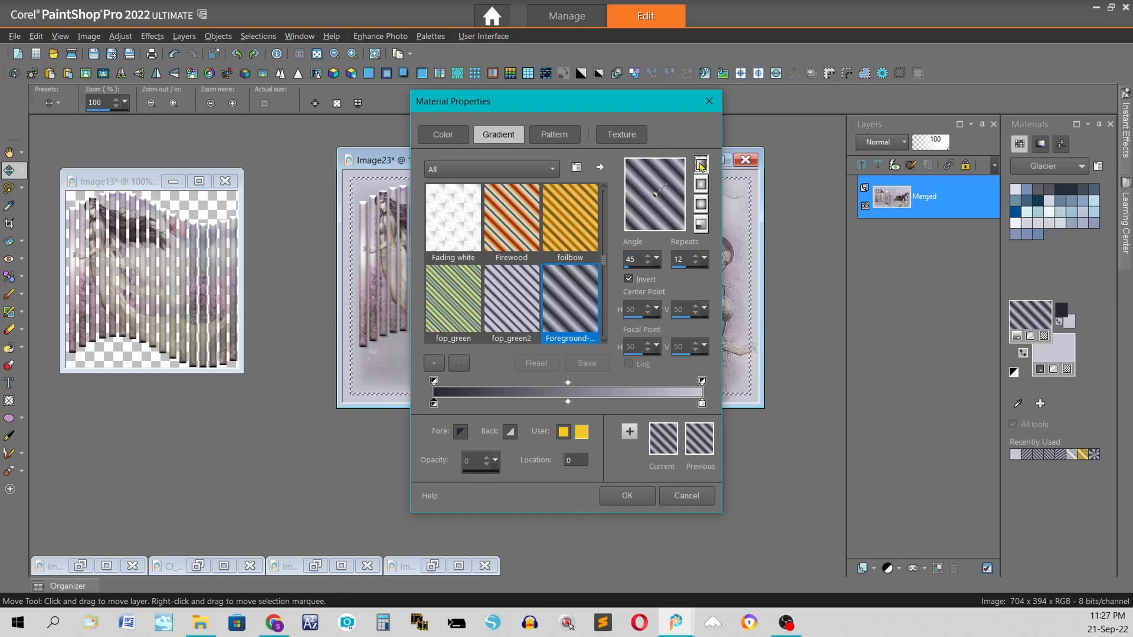
click(627, 497)
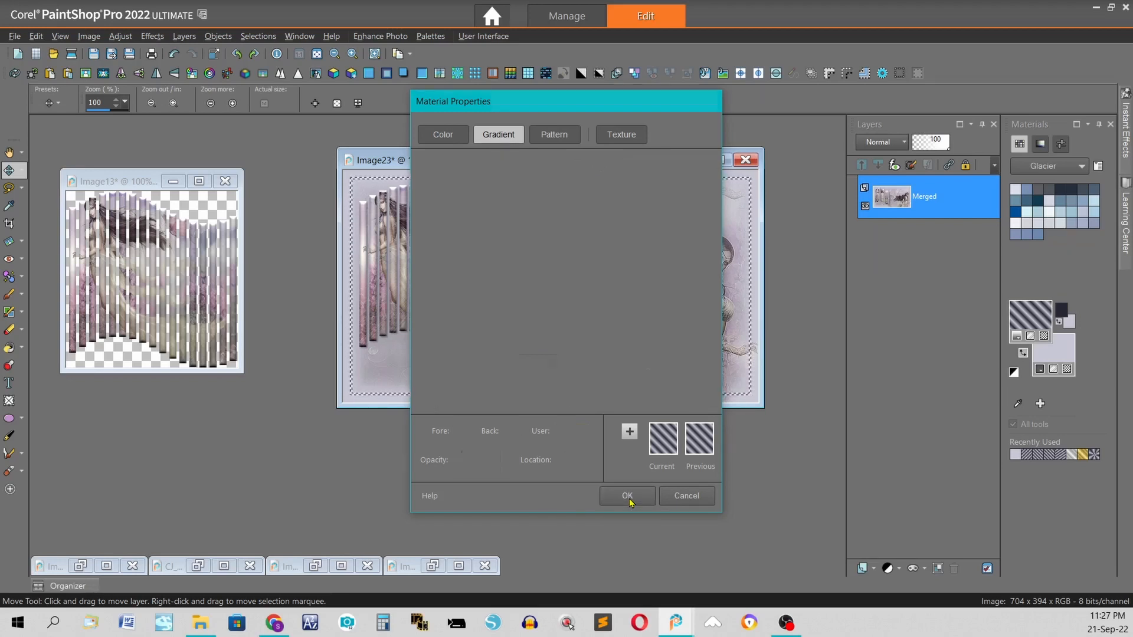
key(f)
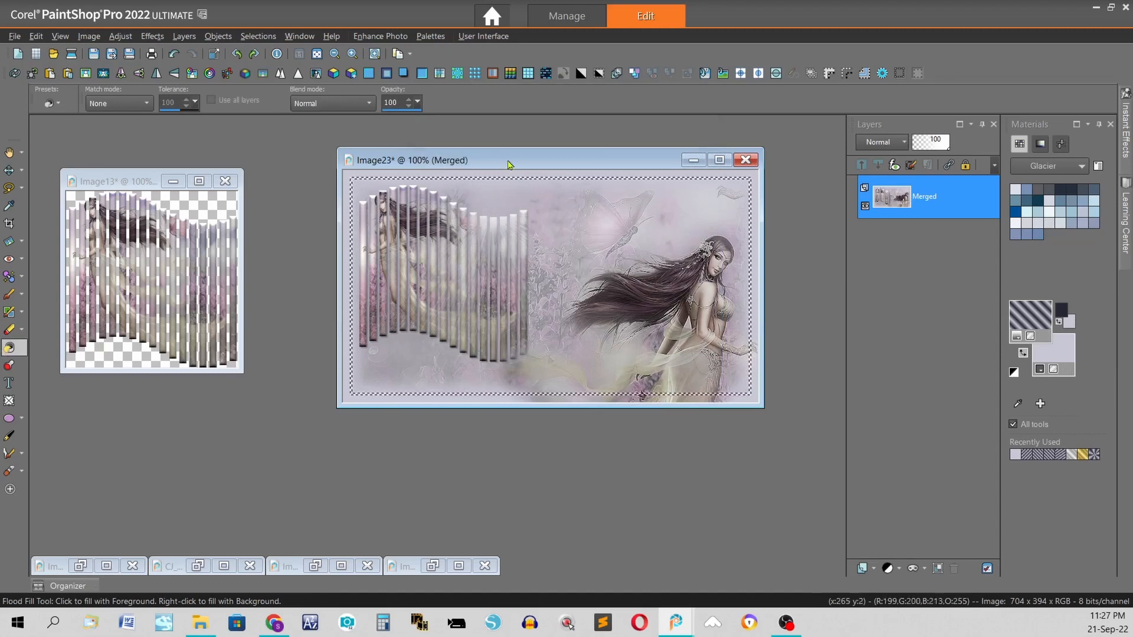
scroll(496, 189, up, 1)
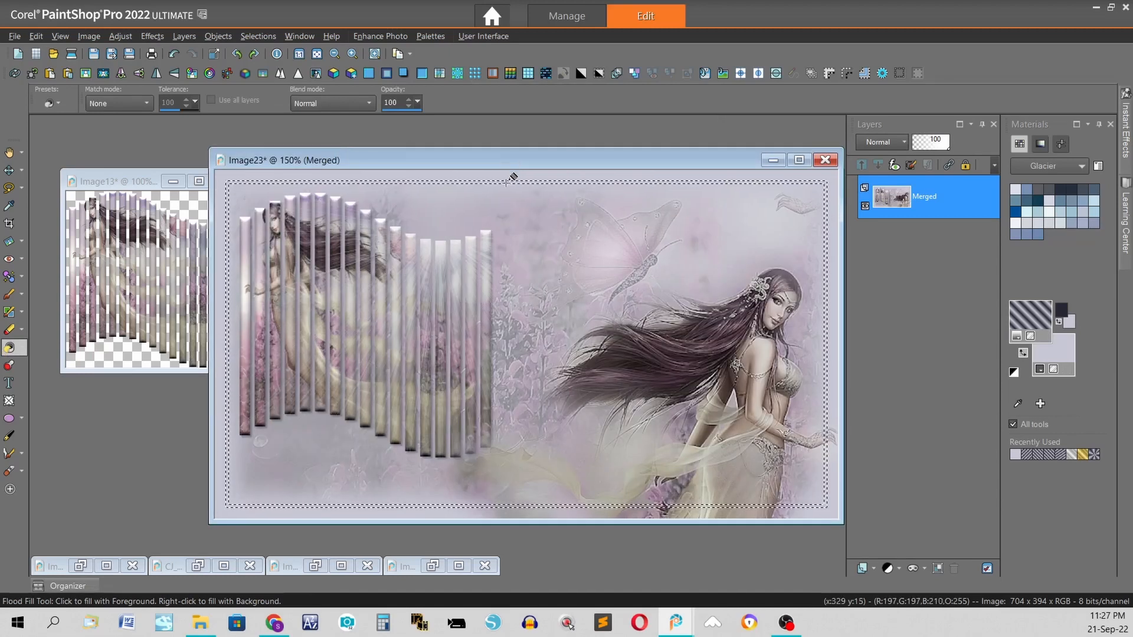
click(514, 177)
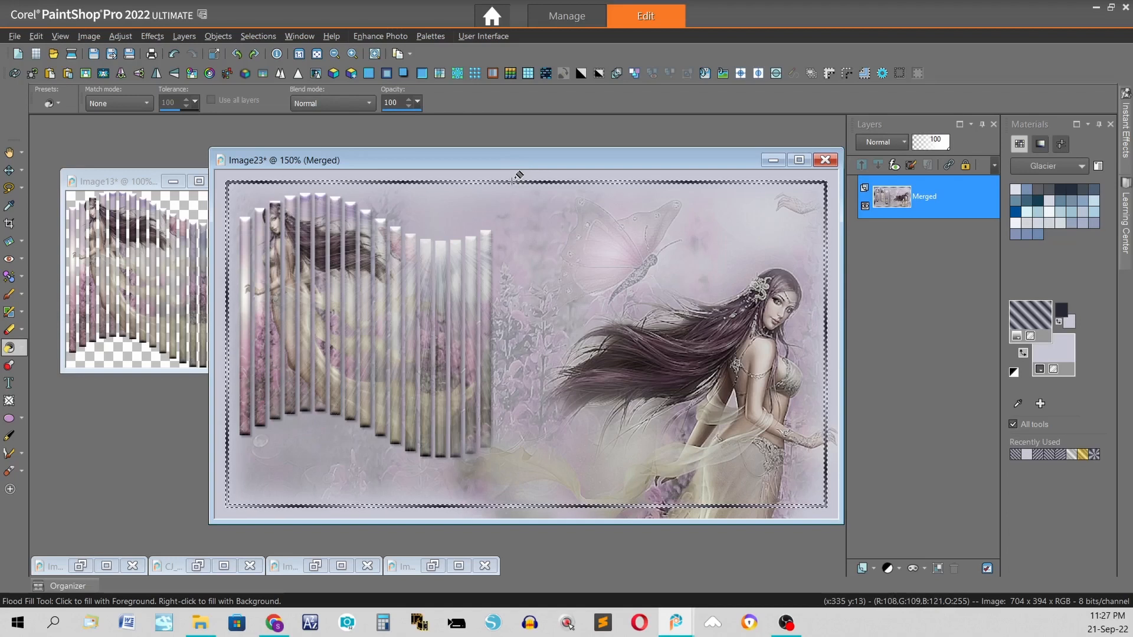
scroll(518, 175, down, 1)
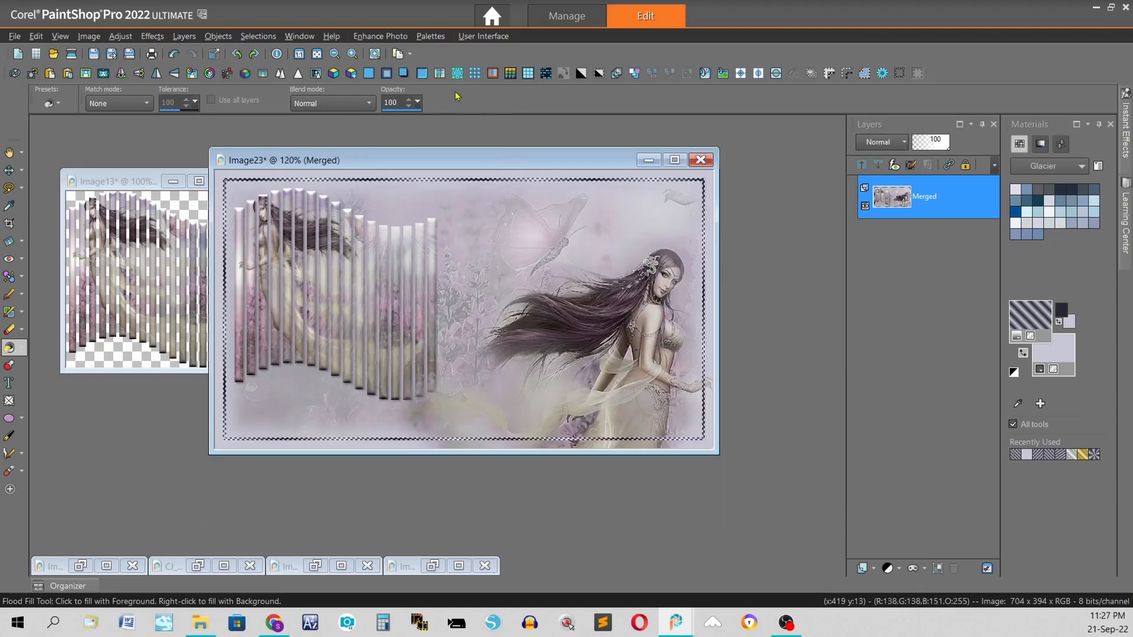
- Apply an Inner Bevel to the border with width 3, smoothness 15, depth 4, ambience 47, shininess 51, intensity 31 and elevation 36, and deselect
click(421, 74)
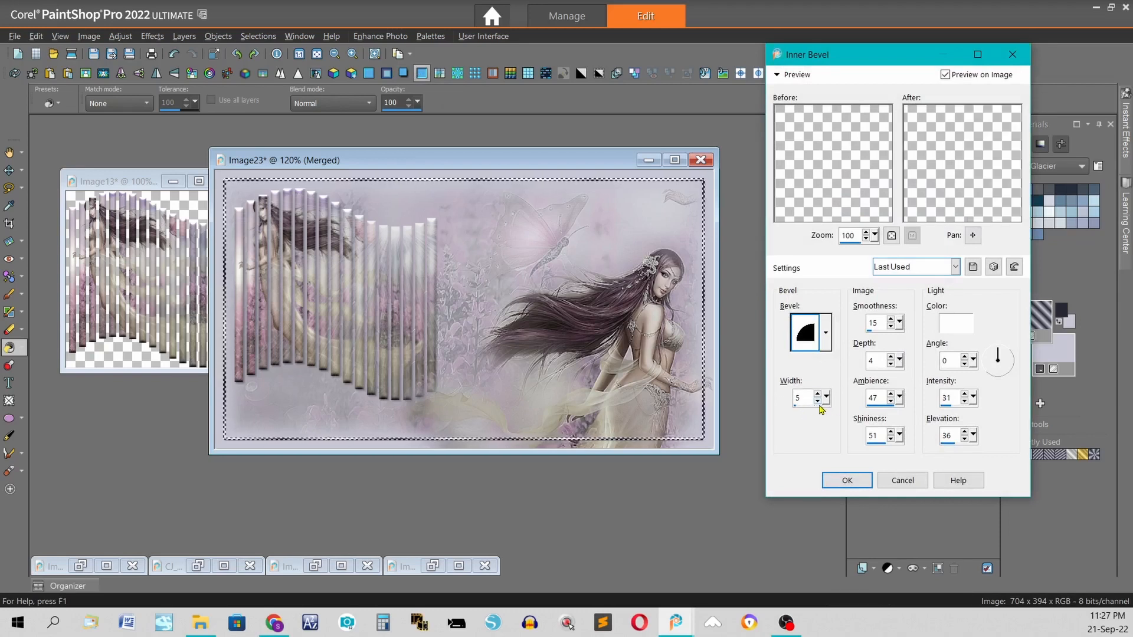
click(818, 402)
click(817, 402)
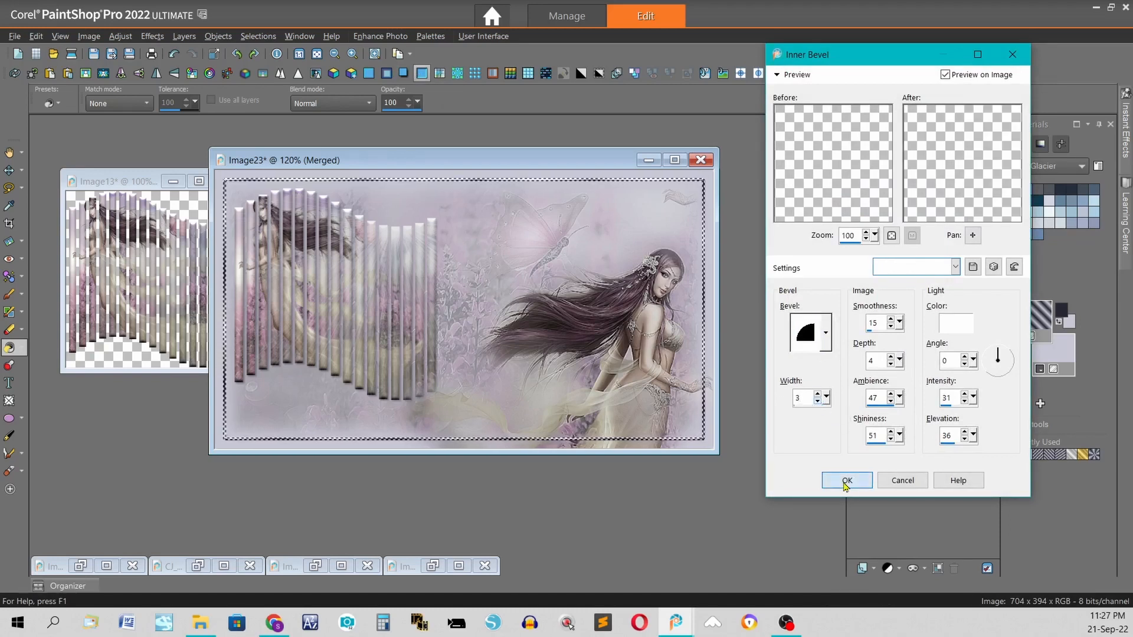
click(847, 481)
key(ctrl+d)
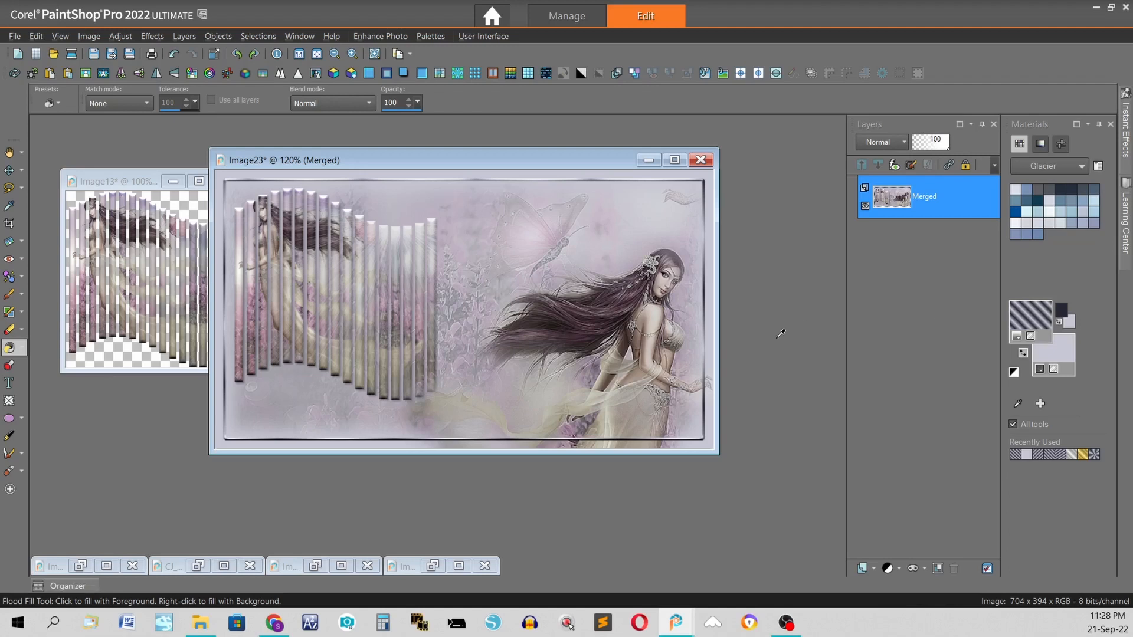
- Set the gradient angle to 135 and create a second outside border selection of width 3 between the first frame and the image edge
text(35)
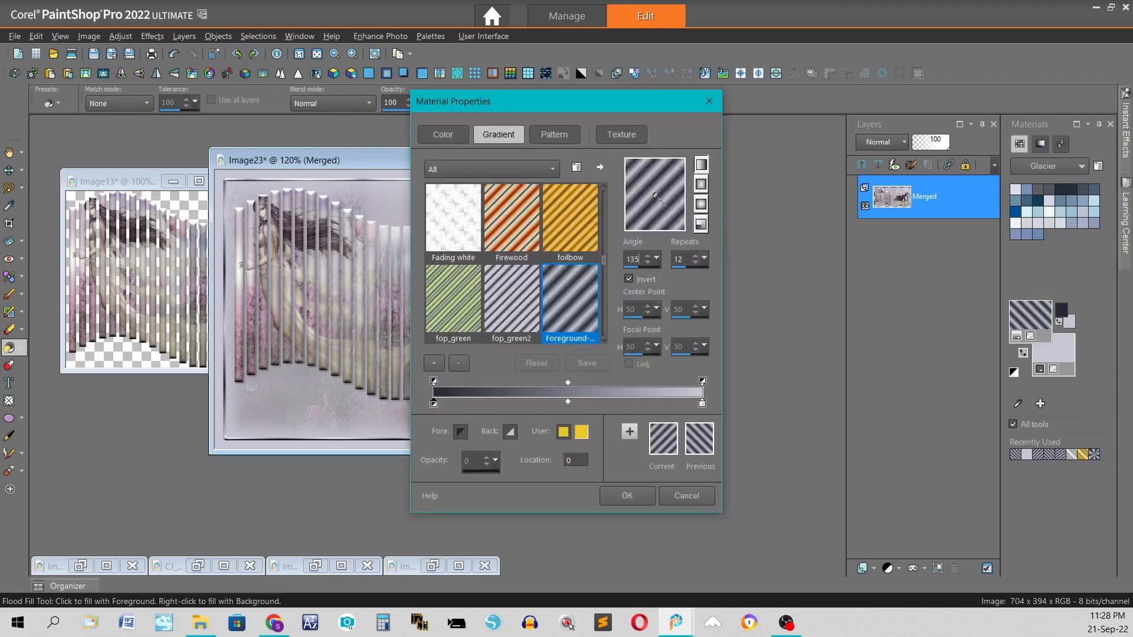
key(Return)
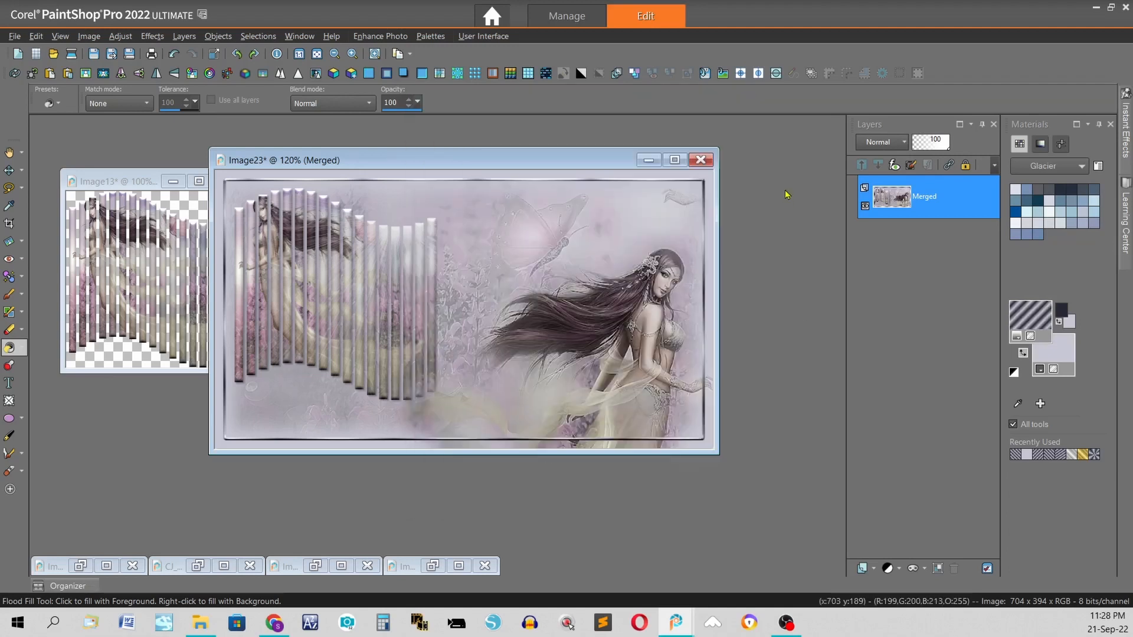
click(811, 76)
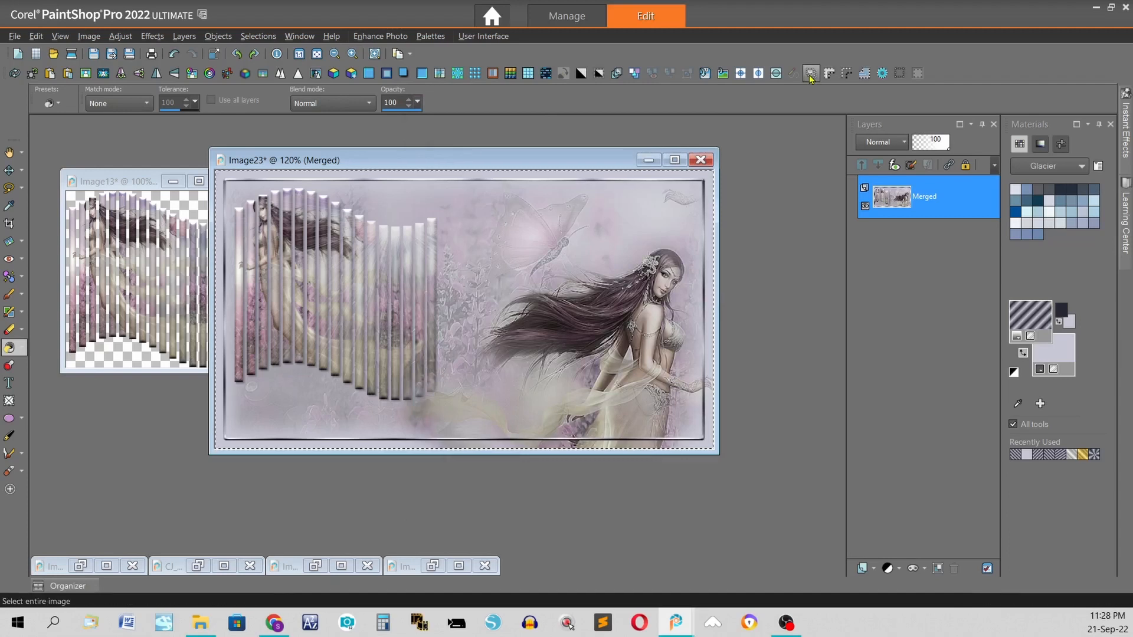
click(846, 73)
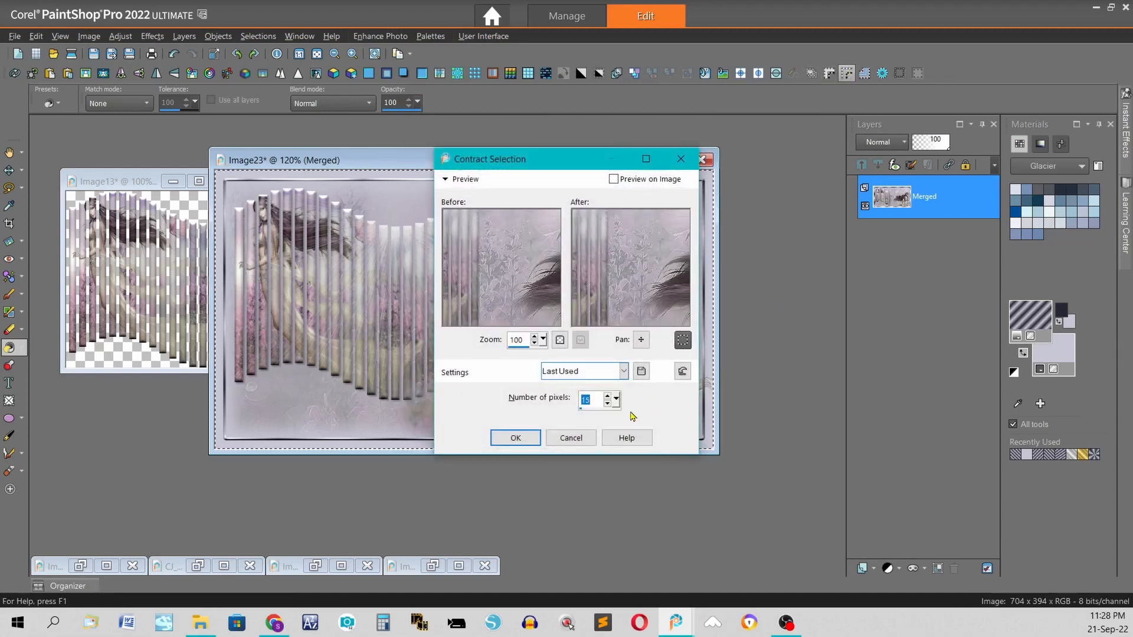
key(Return)
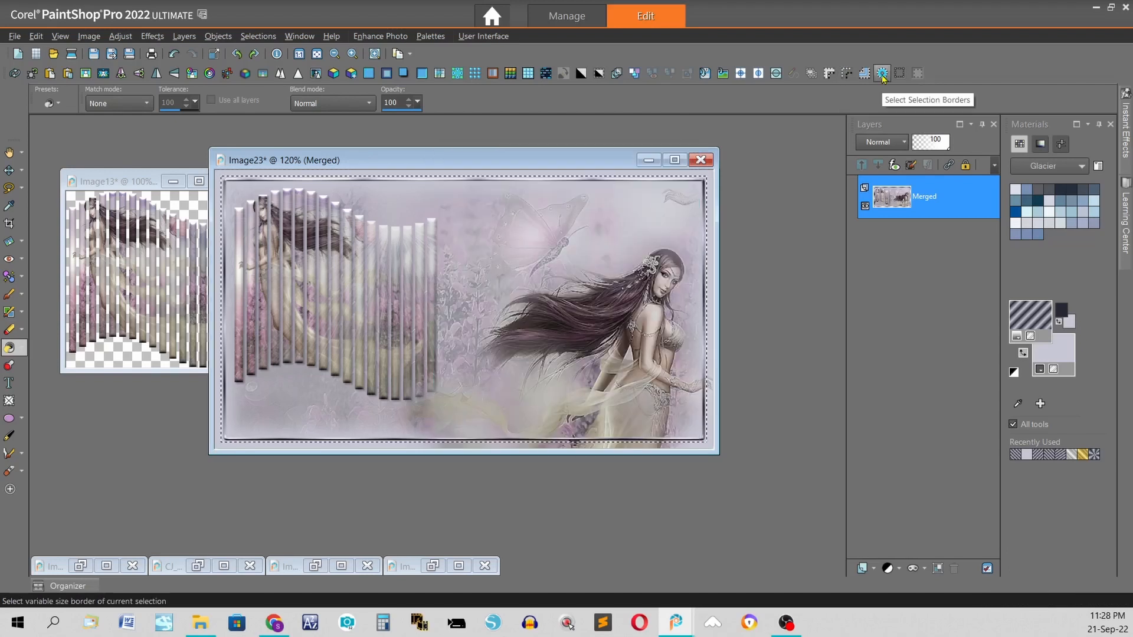
click(882, 74)
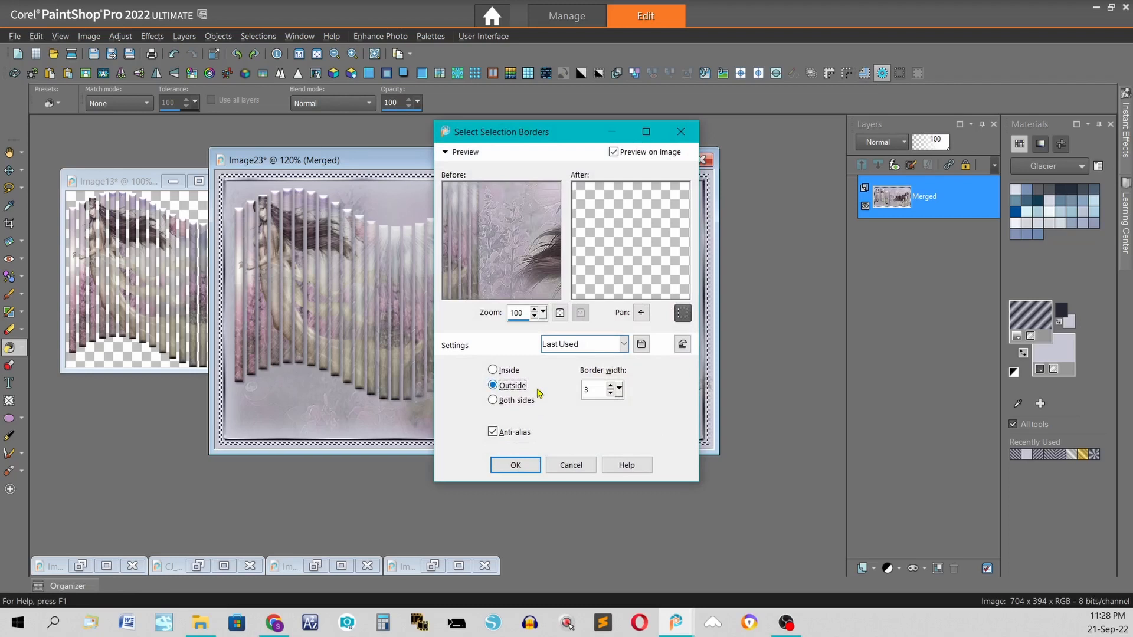
click(531, 465)
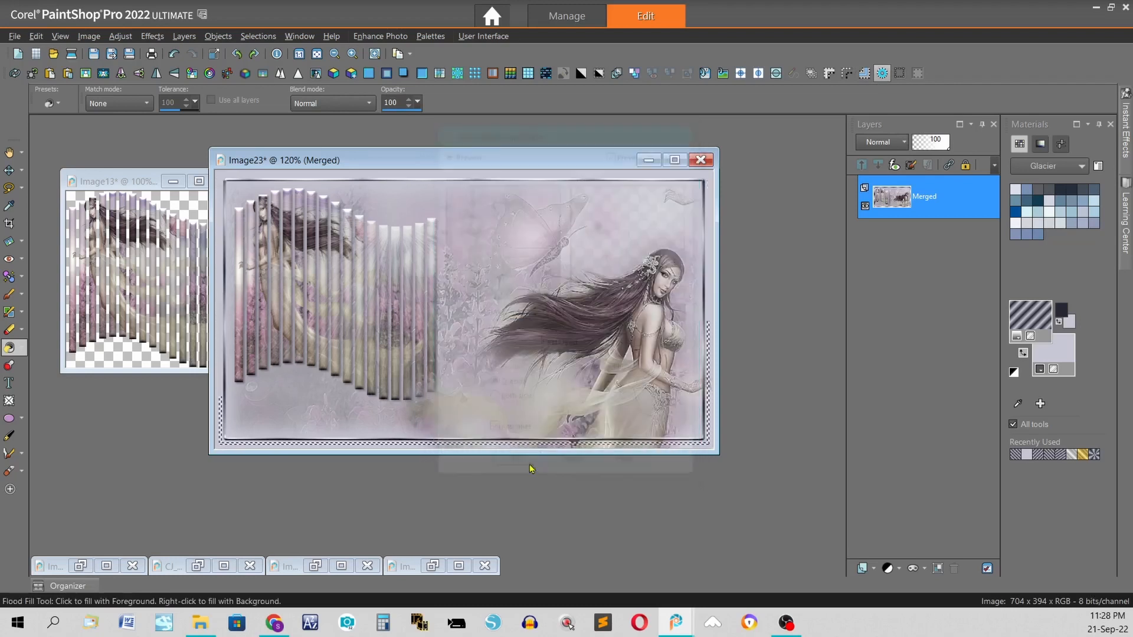
- Fill the outer border selection with the striped gradient and apply the same Inner Bevel to it
double_click(376, 165)
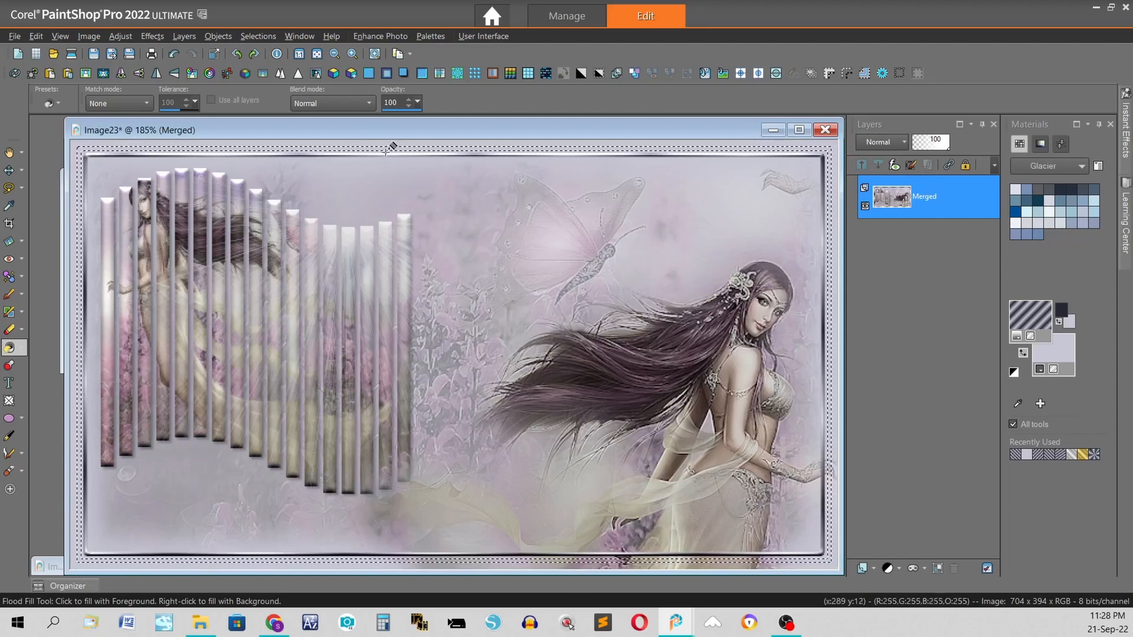
click(387, 147)
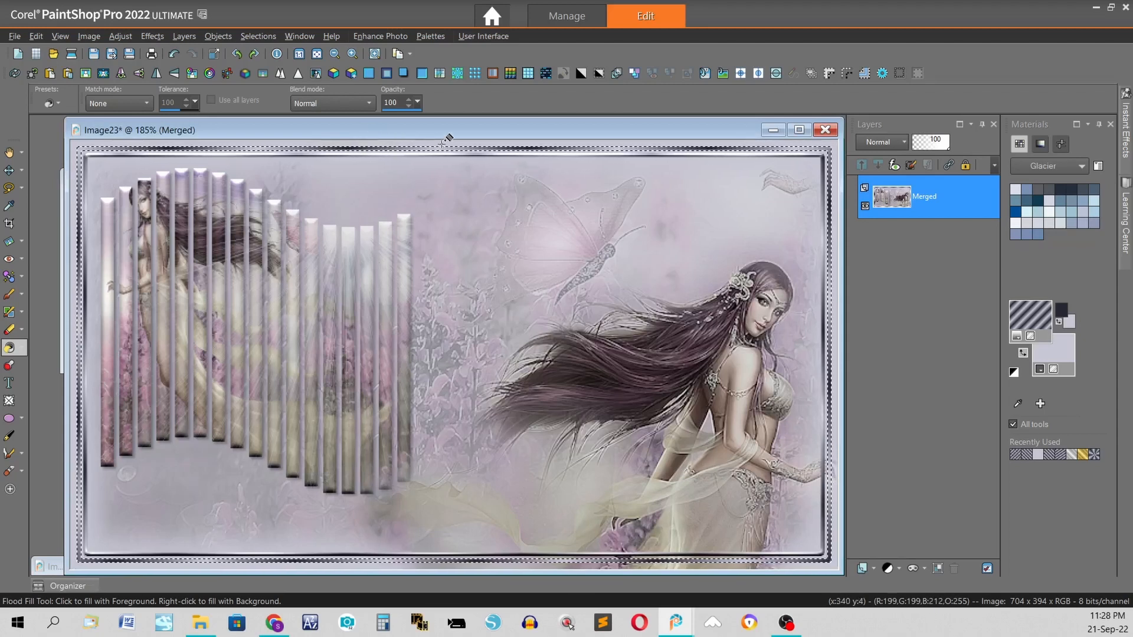
click(423, 74)
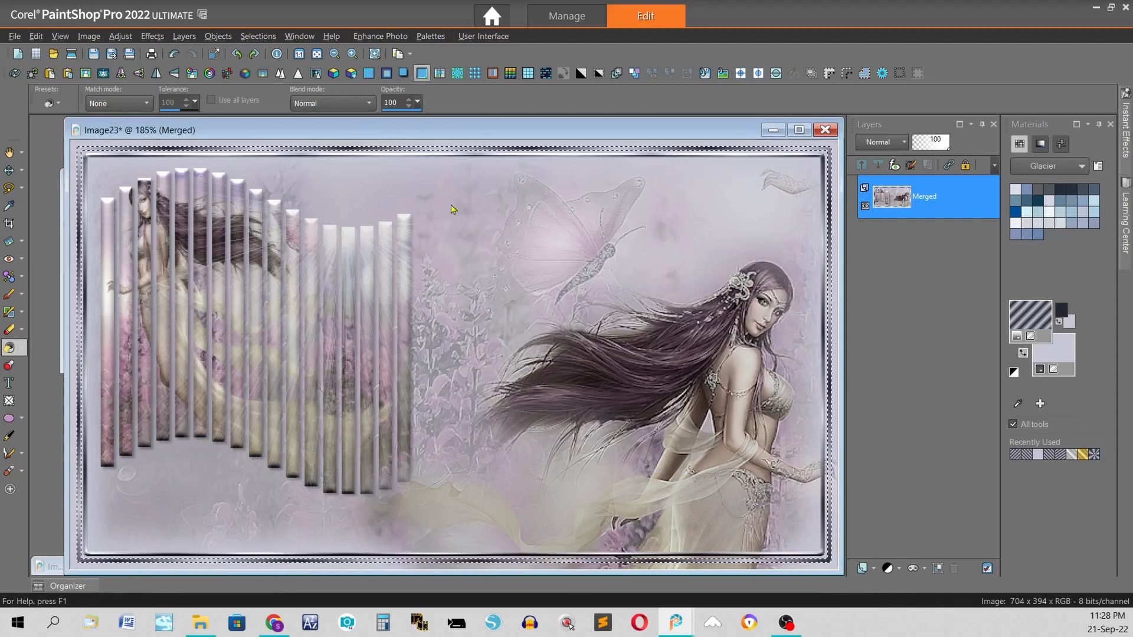
click(847, 479)
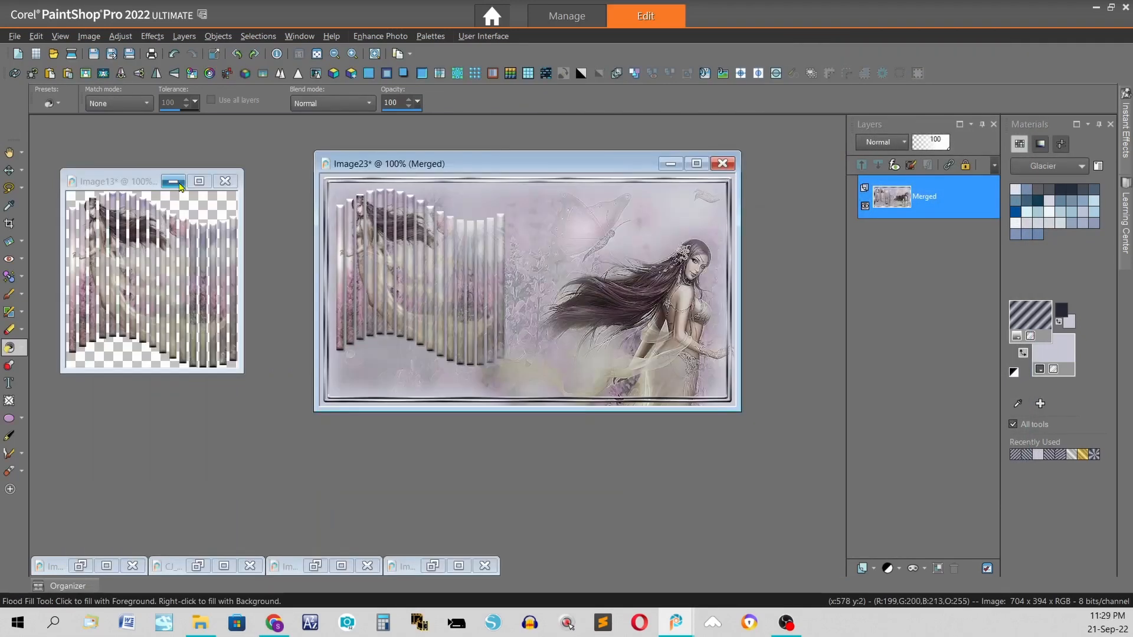
- Copy the silver ornament on Layer3 of CJ_Edges 69.psp and paste it as a new layer into the framed composition
click(191, 566)
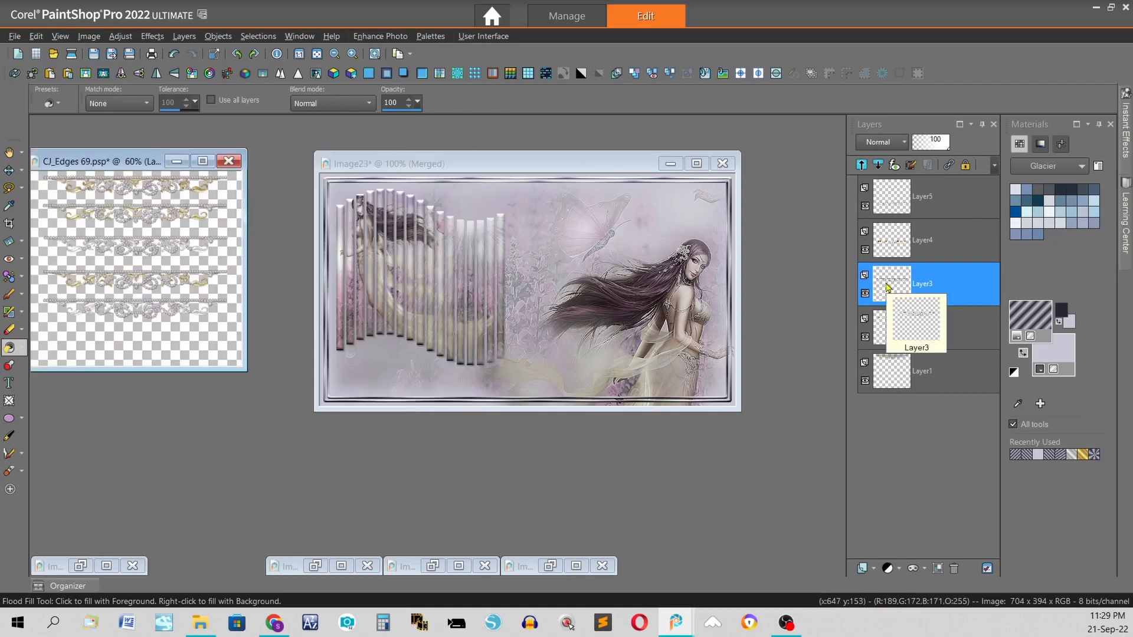
click(534, 248)
key(ctrl+l)
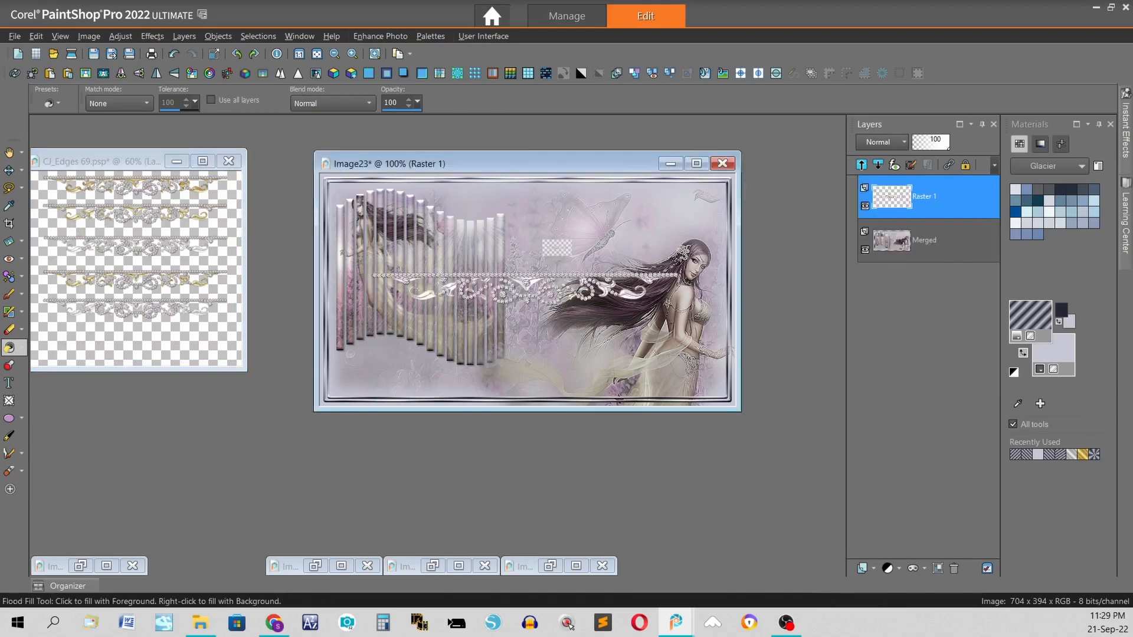
- Resize only the ornament layer to 75% and move it to the upper-right corner inside the frame
click(214, 53)
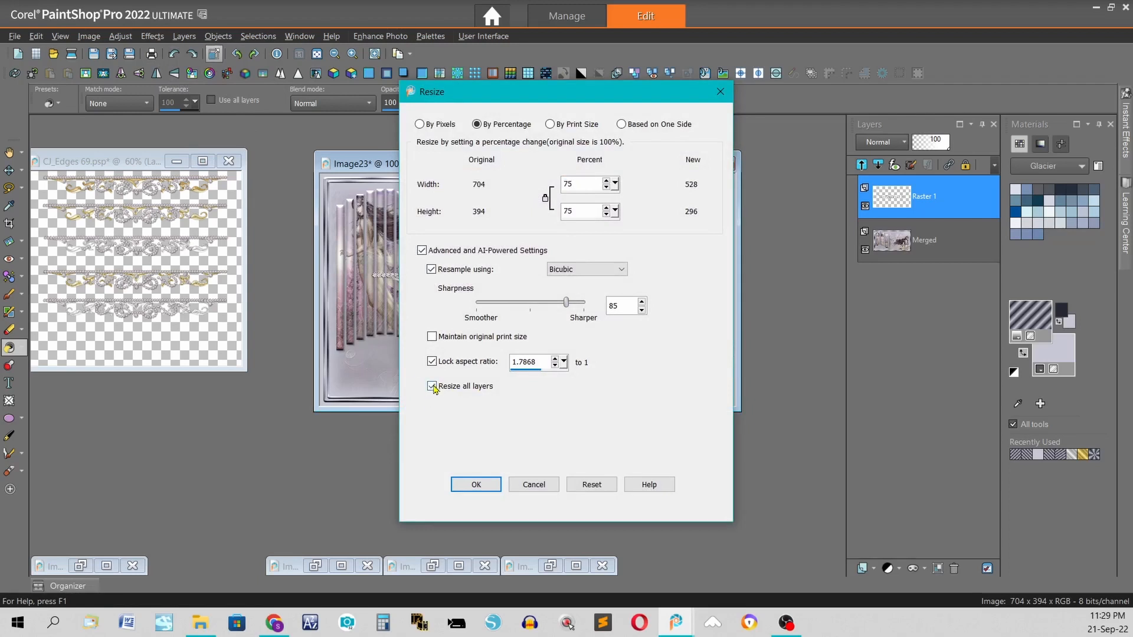
click(494, 485)
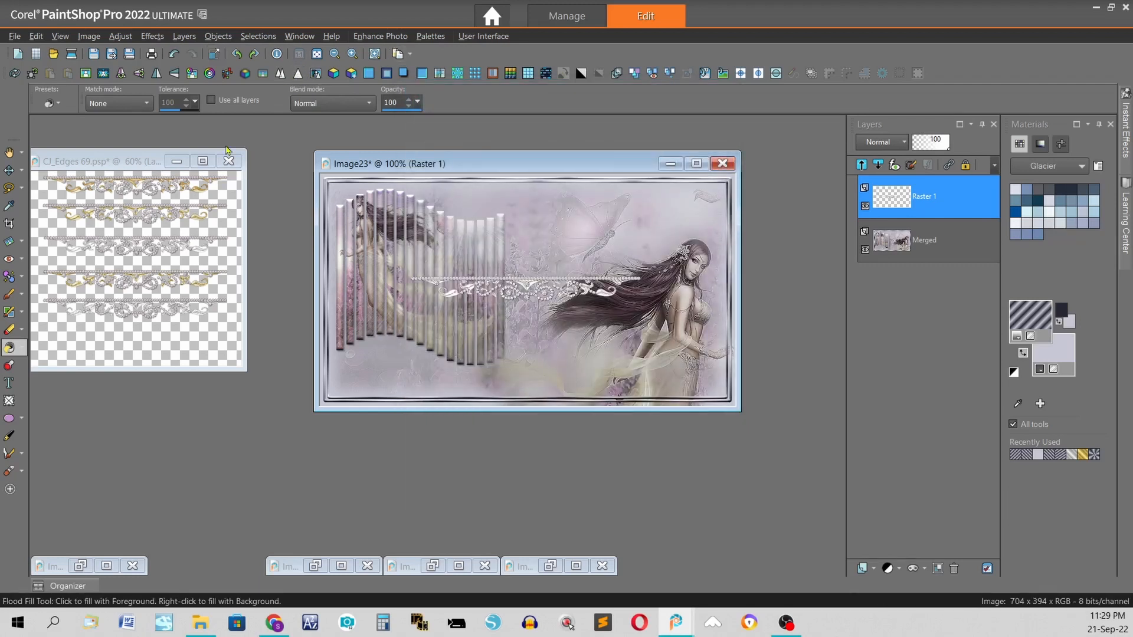
click(9, 172)
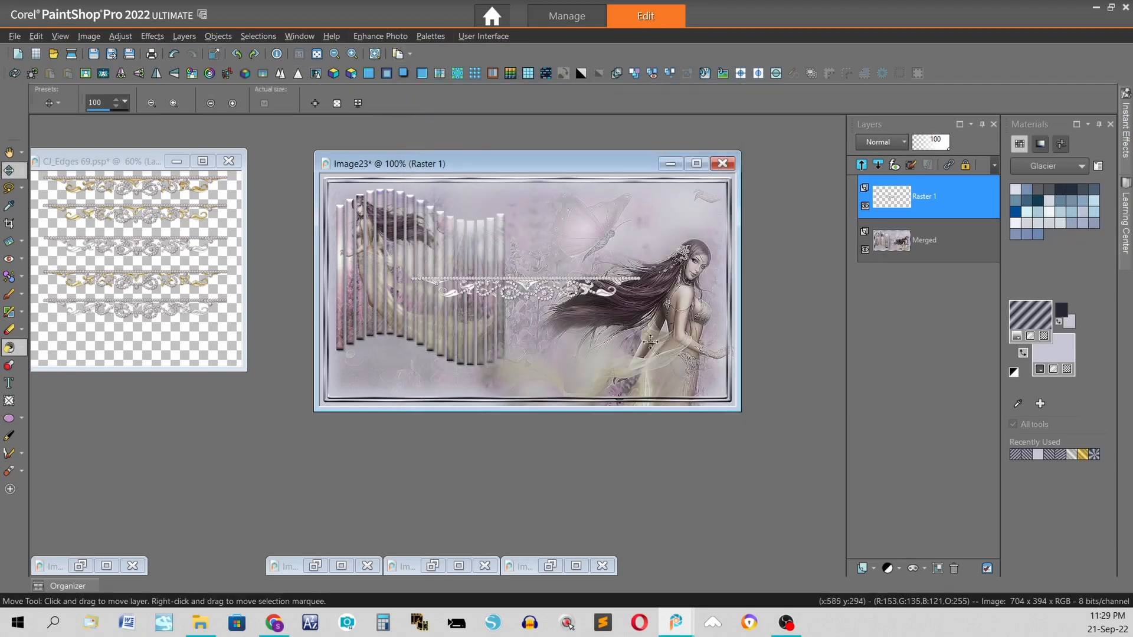
drag(578, 287, 657, 201)
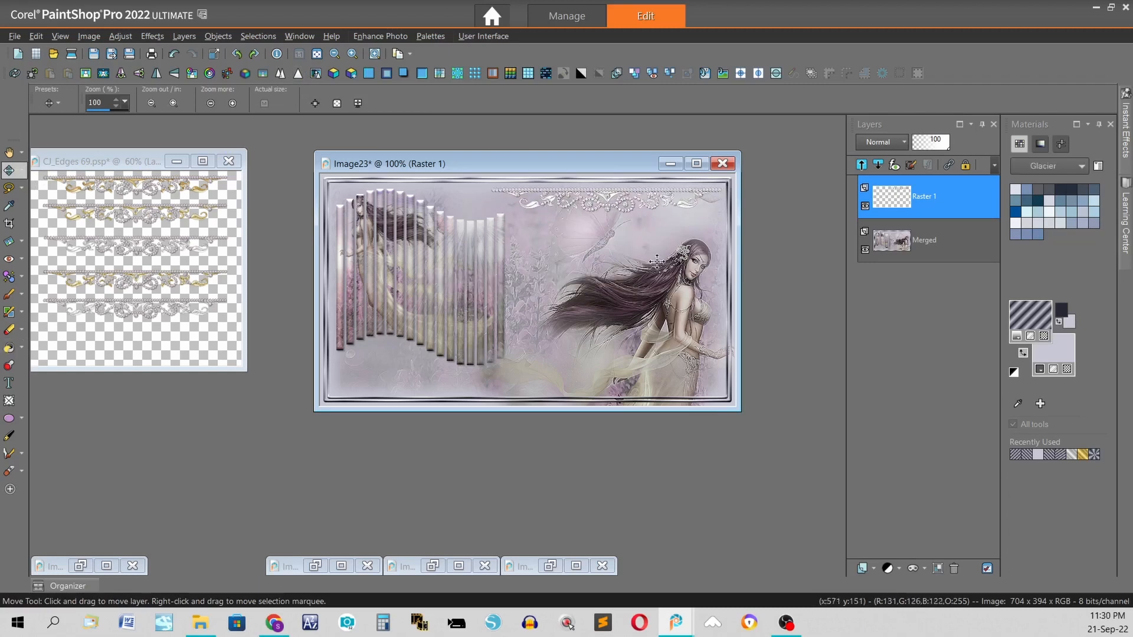
- Duplicate the ornament layer, mirror and flip the copy into the lower-left corner, and merge it down onto the original ornament layer
scroll(656, 262, up, 1)
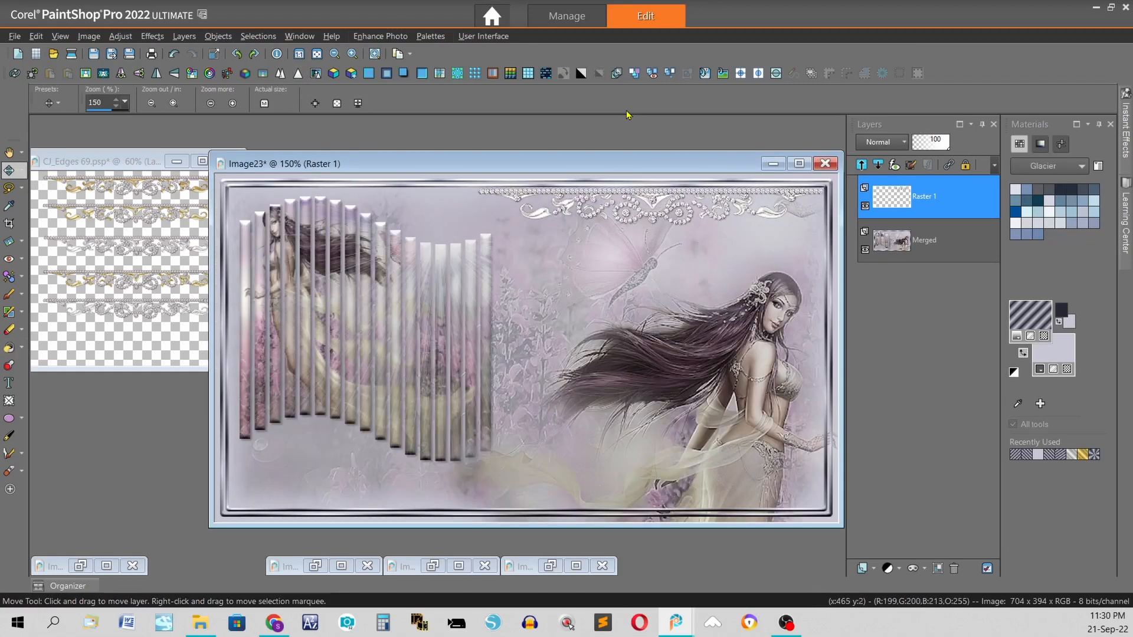
click(616, 73)
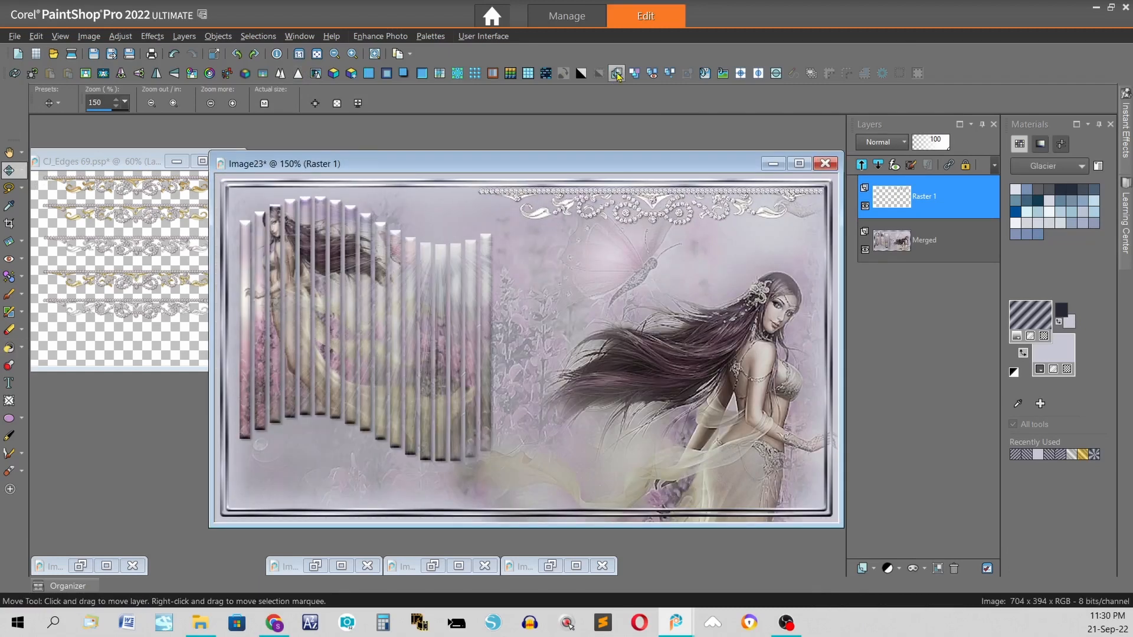
click(126, 75)
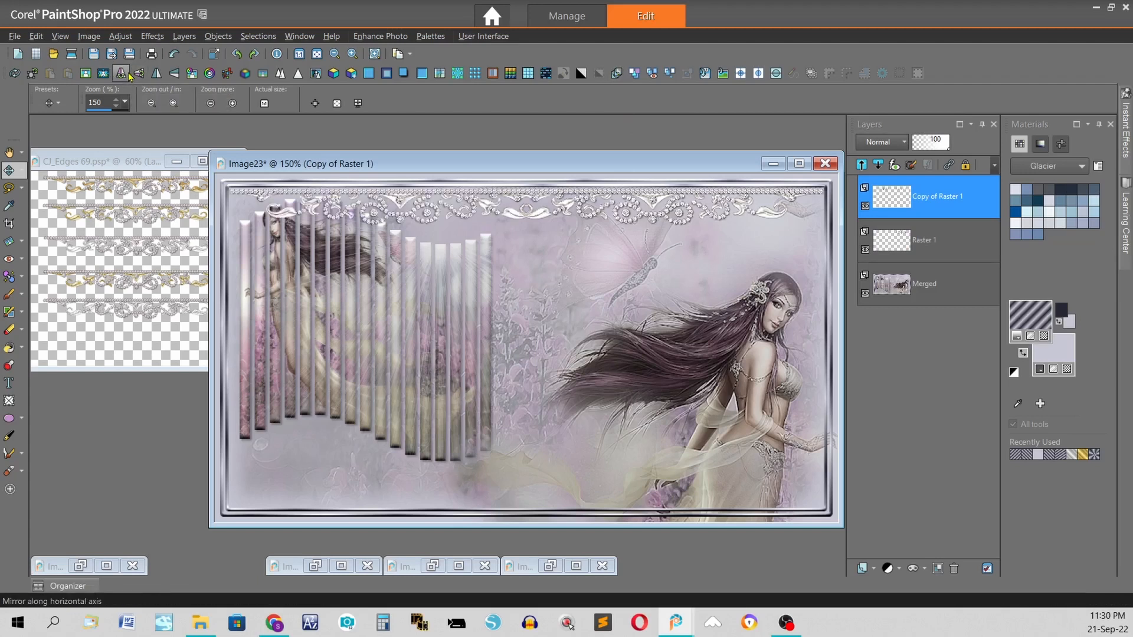
click(141, 73)
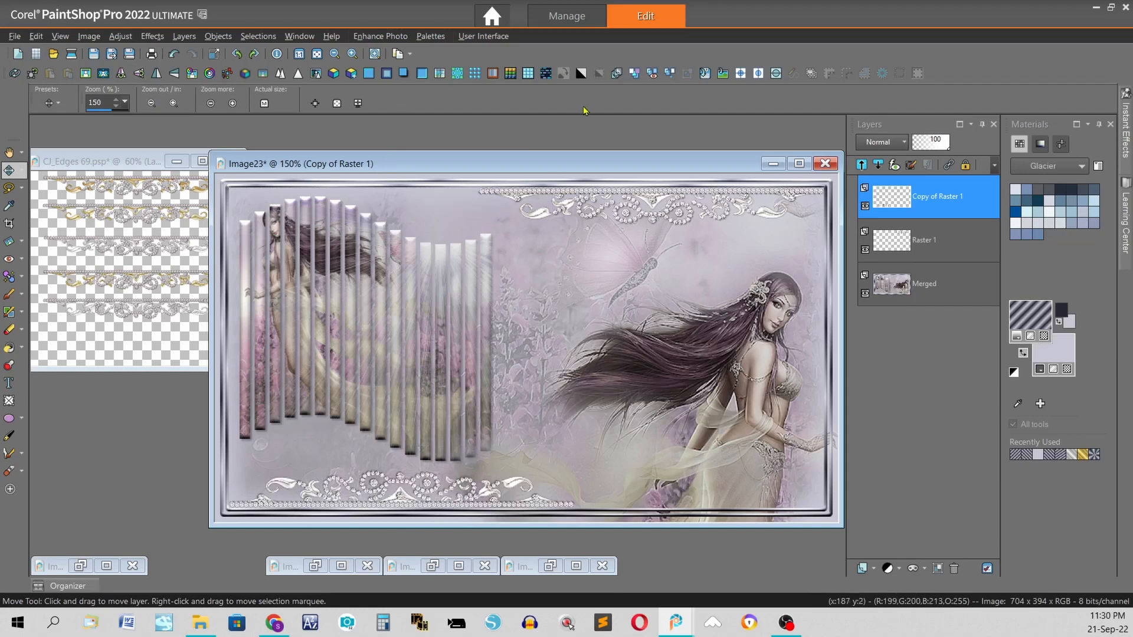
click(670, 74)
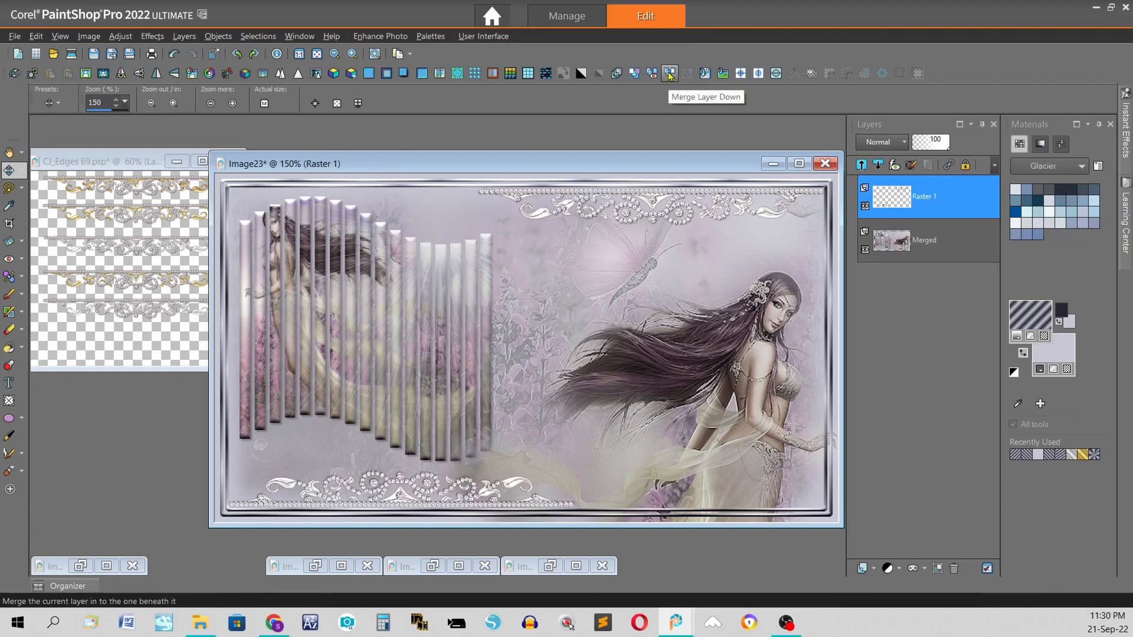
click(184, 35)
mouse_move(218, 265)
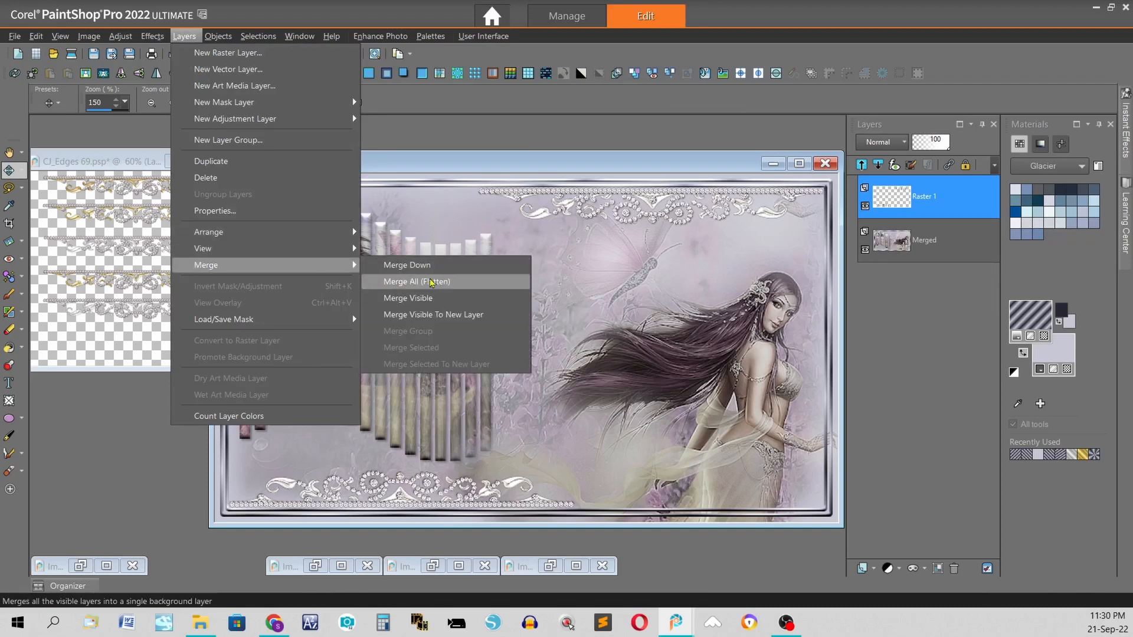
click(391, 124)
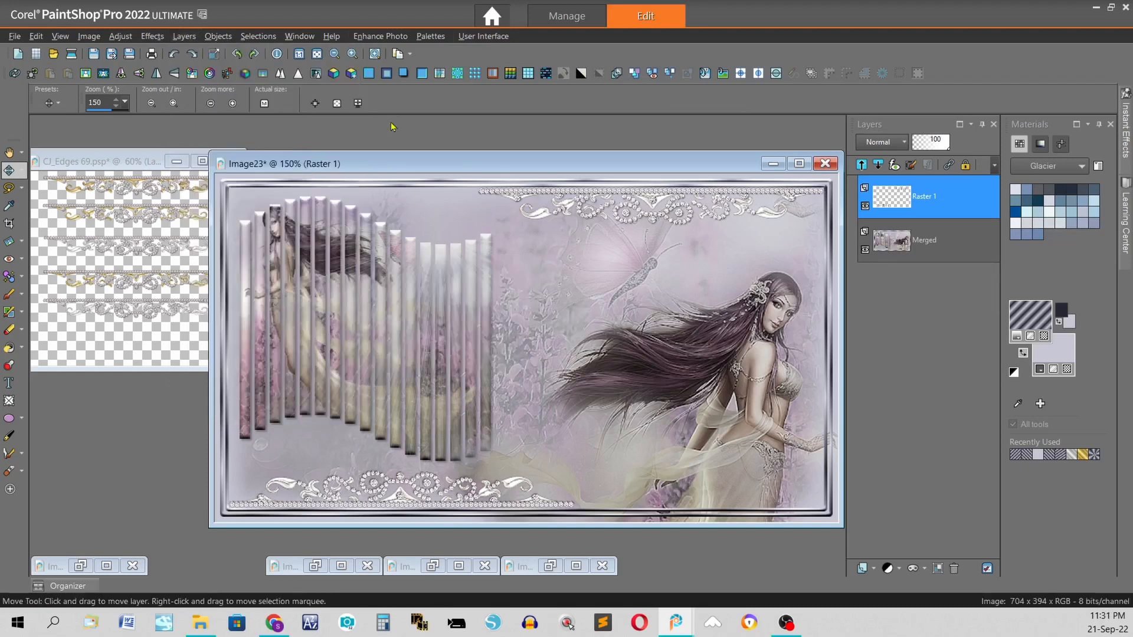
- Apply a Drop Shadow to the ornament layer with offsets 1 and 1, opacity 50, blur 0 and the dark foreground colour
click(405, 74)
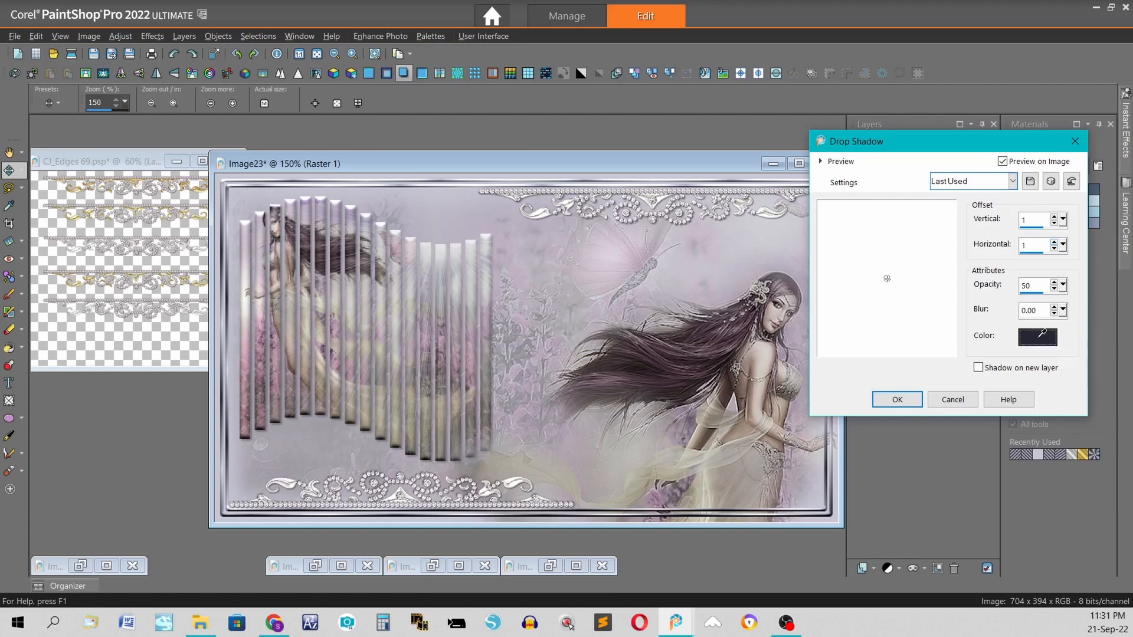
right_click(1038, 336)
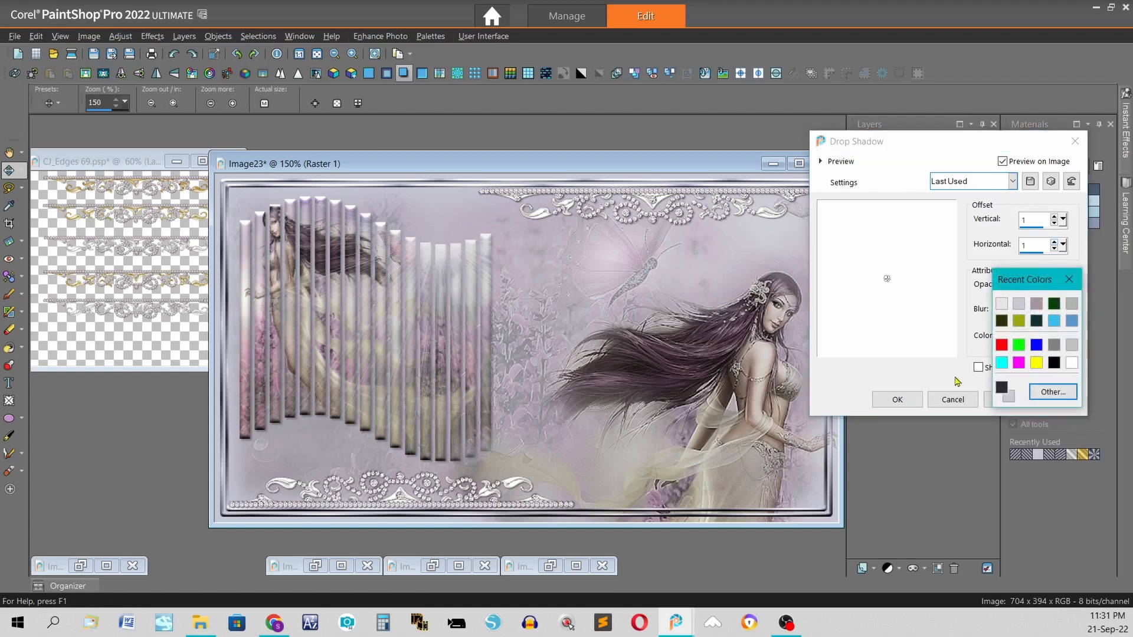
click(1003, 386)
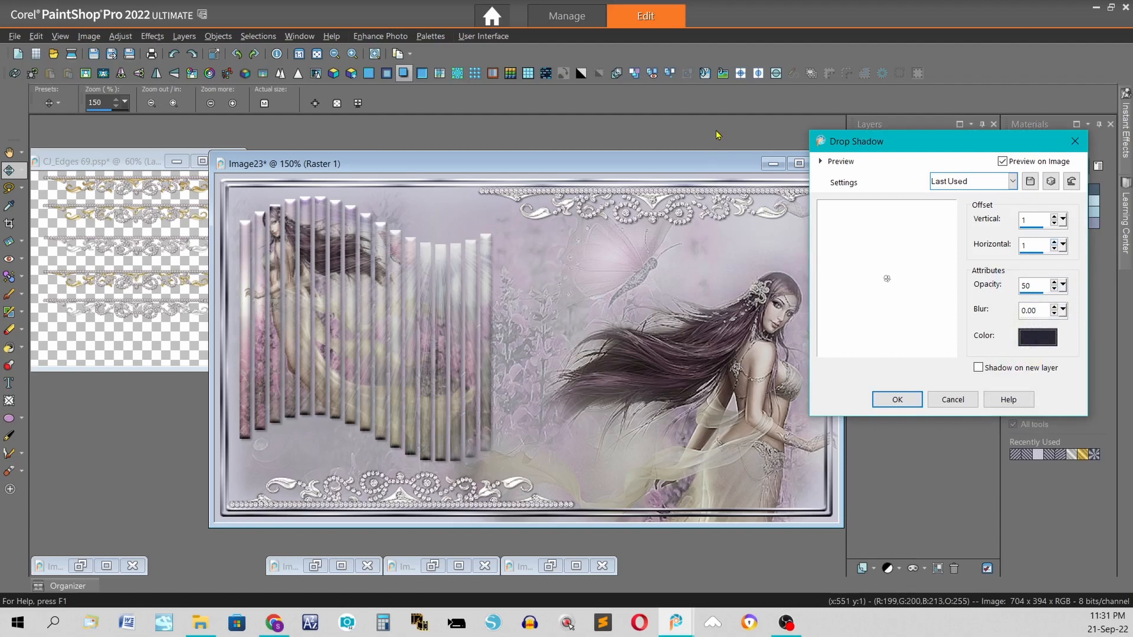
click(897, 400)
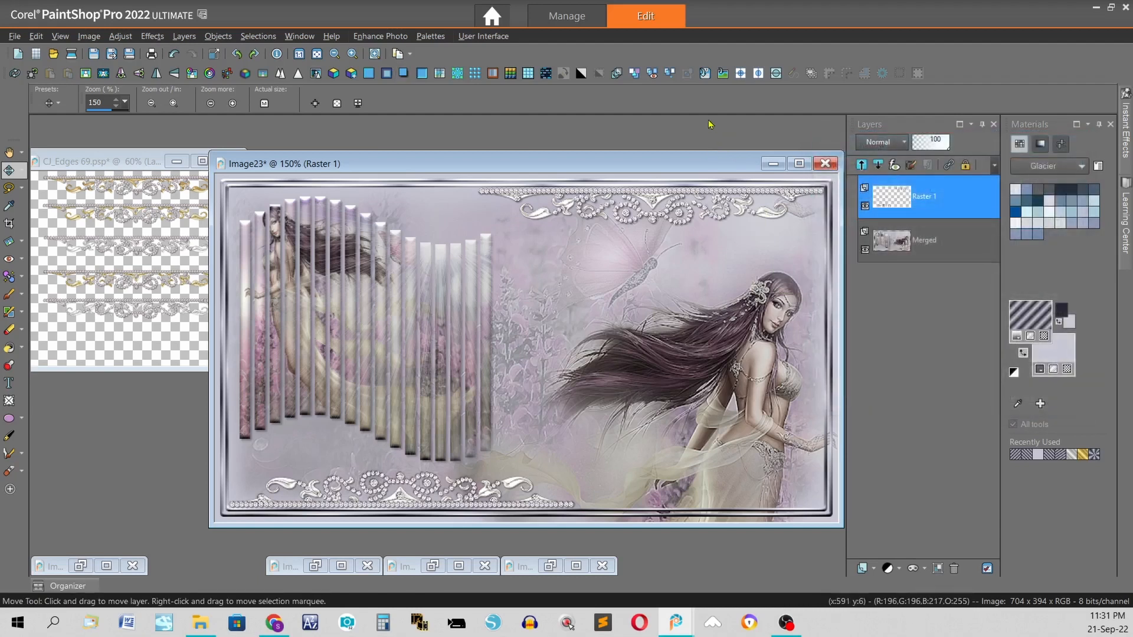